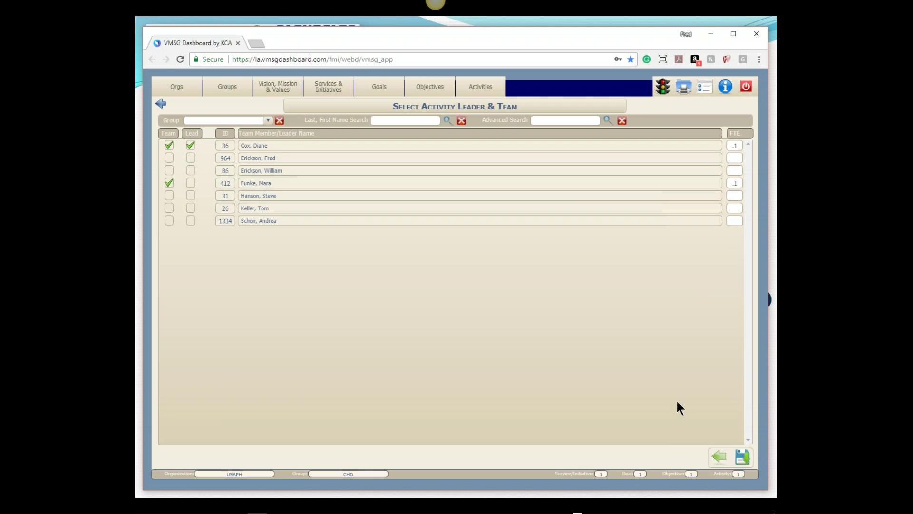
# Step: Leave the activity team selection without saving, view the objectives list, and return to the activities of objective 1
pyautogui.click(720, 457)
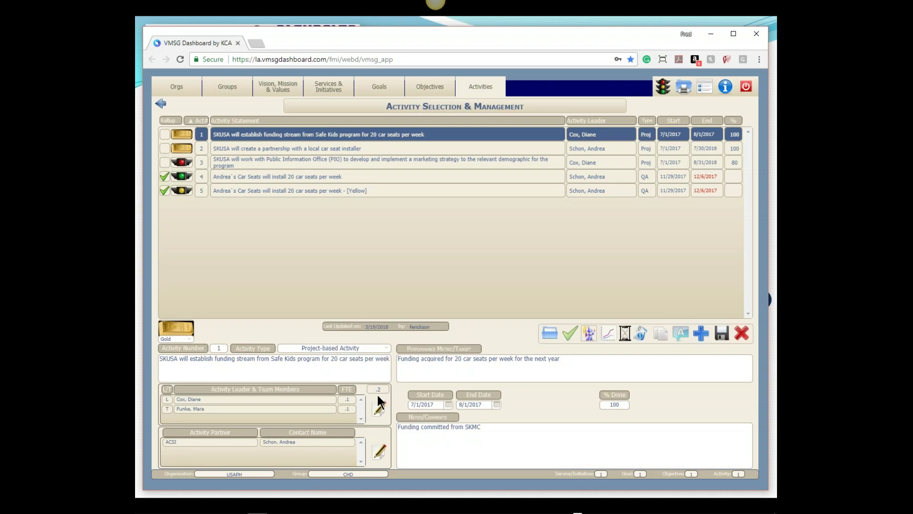
pyautogui.click(433, 86)
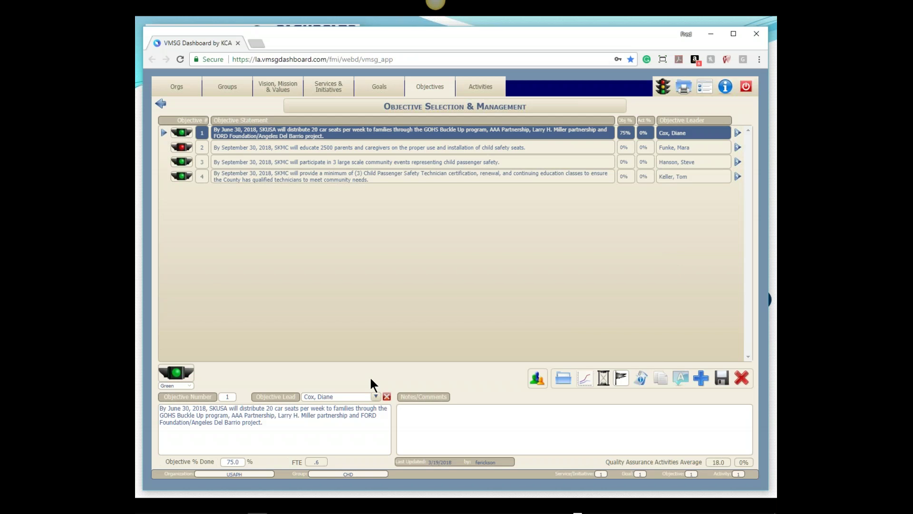
pyautogui.click(480, 87)
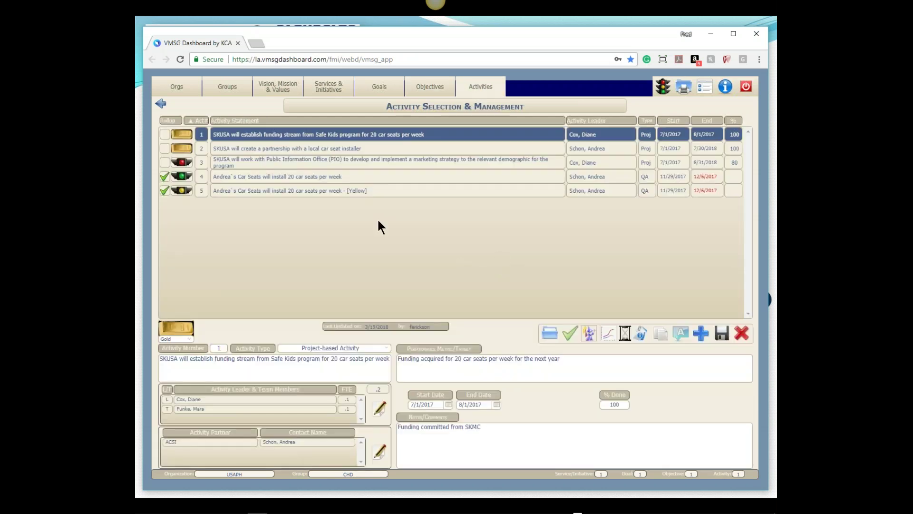
# Step: Review the partners and contacts of activity 2, checking the Andreas Car Seat Installation contacts, and return without saving
pyautogui.click(313, 149)
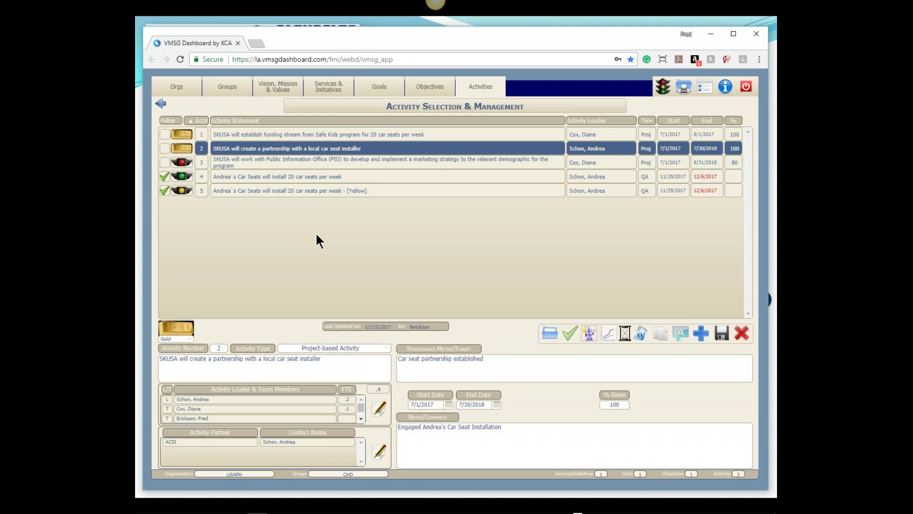
pyautogui.click(383, 450)
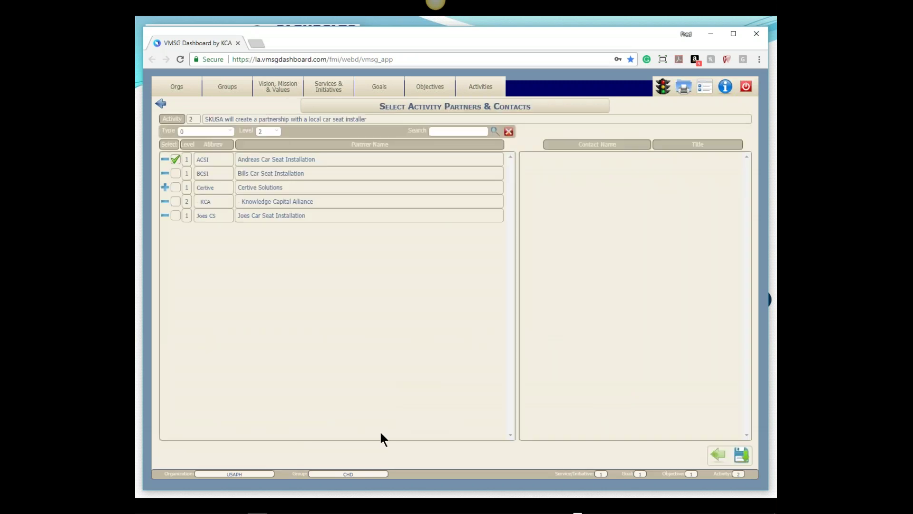
pyautogui.click(318, 160)
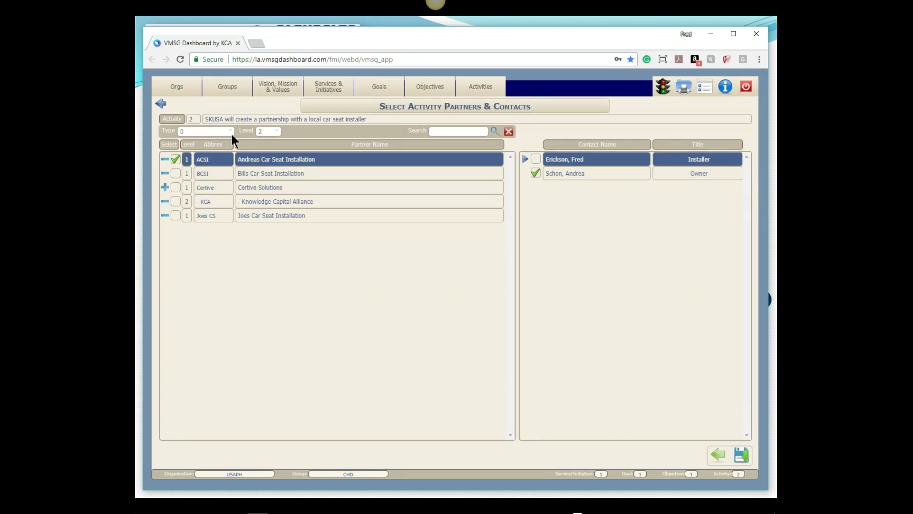
pyautogui.click(573, 175)
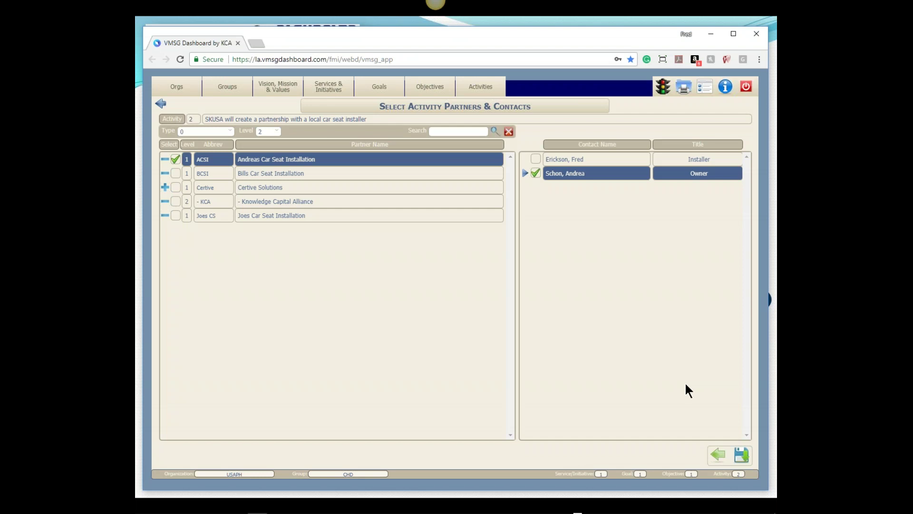
pyautogui.click(718, 457)
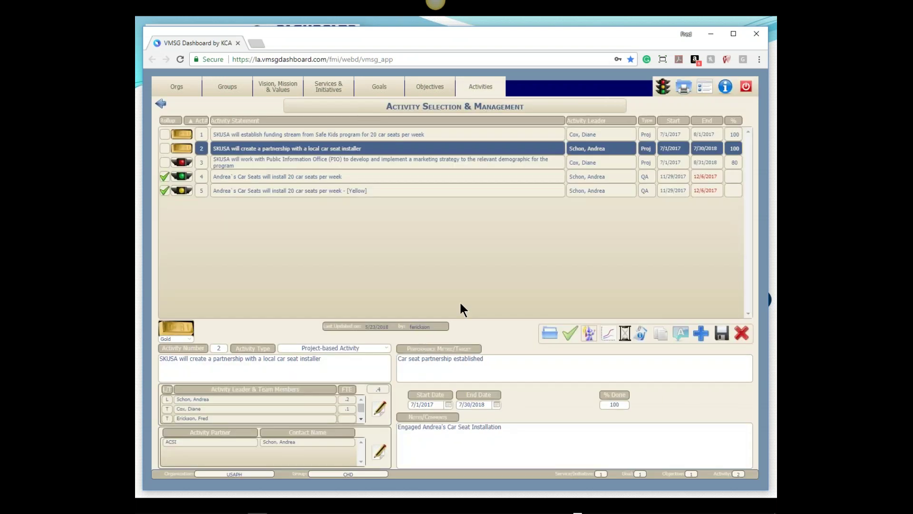
# Step: Review the details of activity 3 on the marketing strategy and activity 4 on installing 20 car seats per week
pyautogui.click(367, 163)
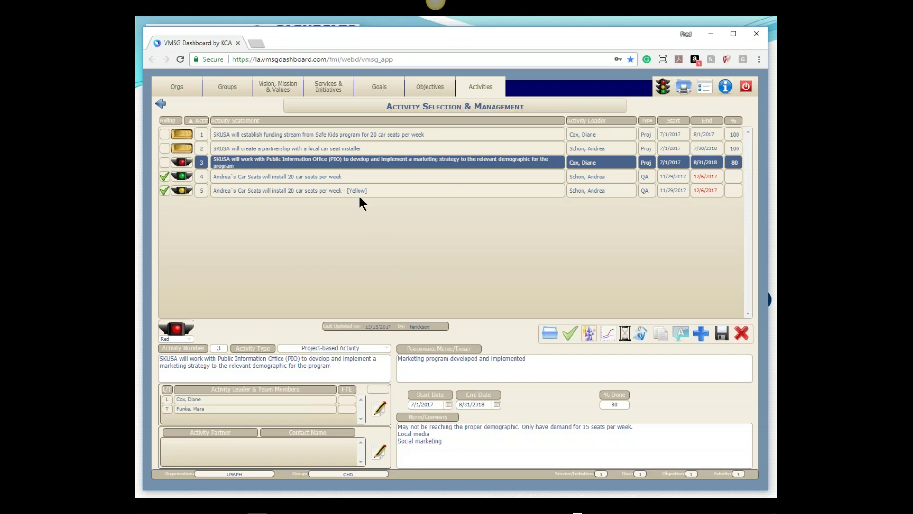
pyautogui.click(345, 178)
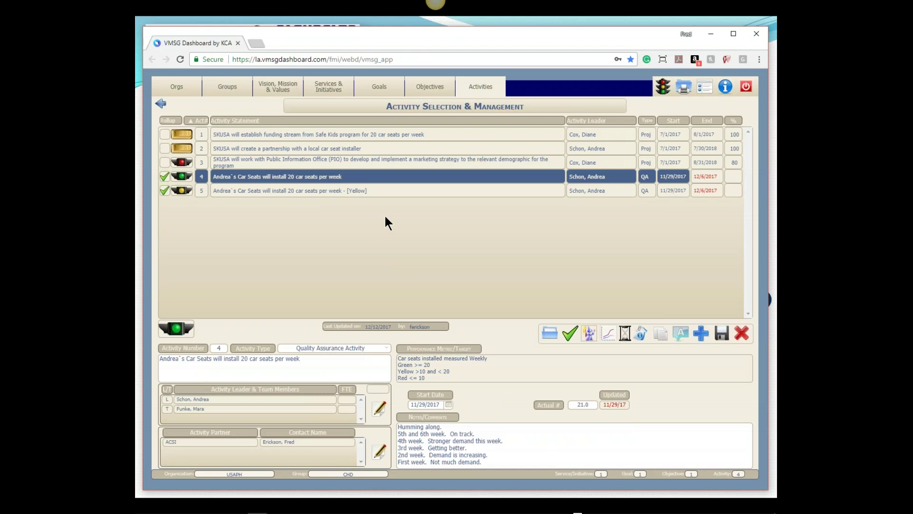
# Step: Switch to the PowerPoint slide show and reveal the Operational Planning pyramid's examples down to the Objectives level
pyautogui.hotkey('alt', 'Tab')
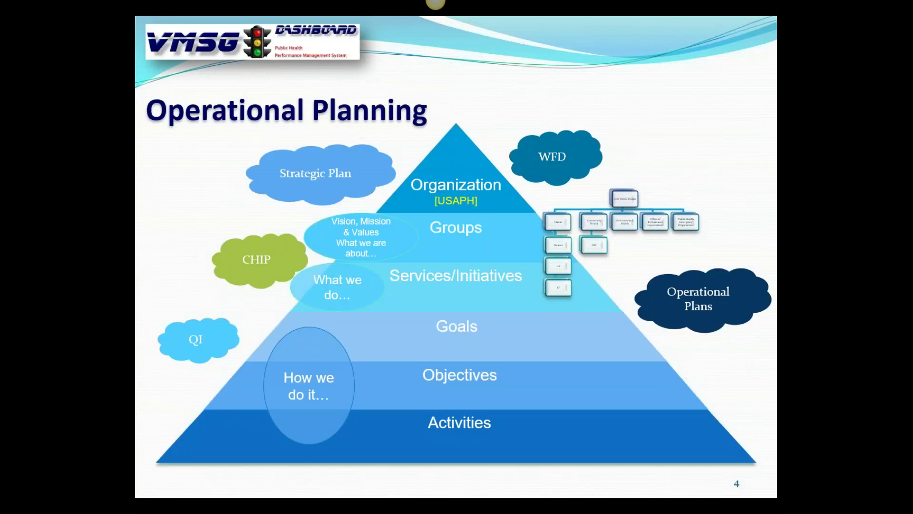
pyautogui.press('Right')
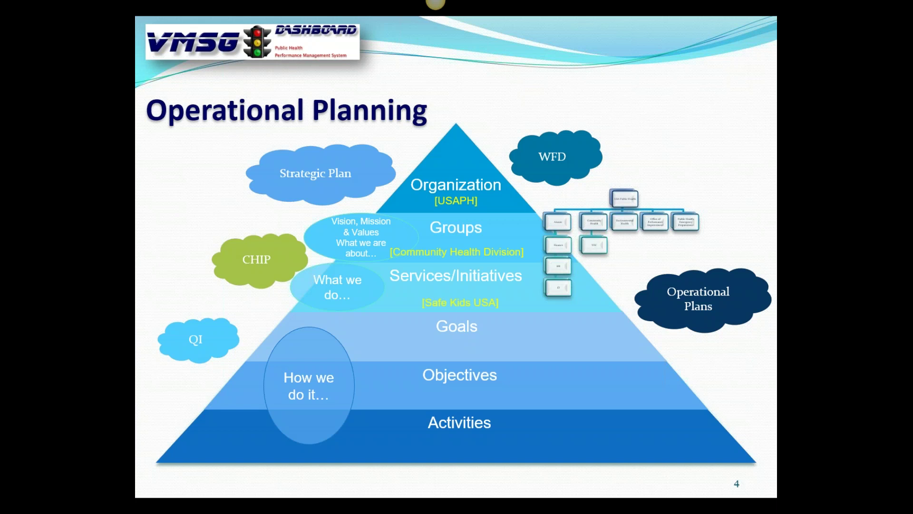
pyautogui.press('Right')
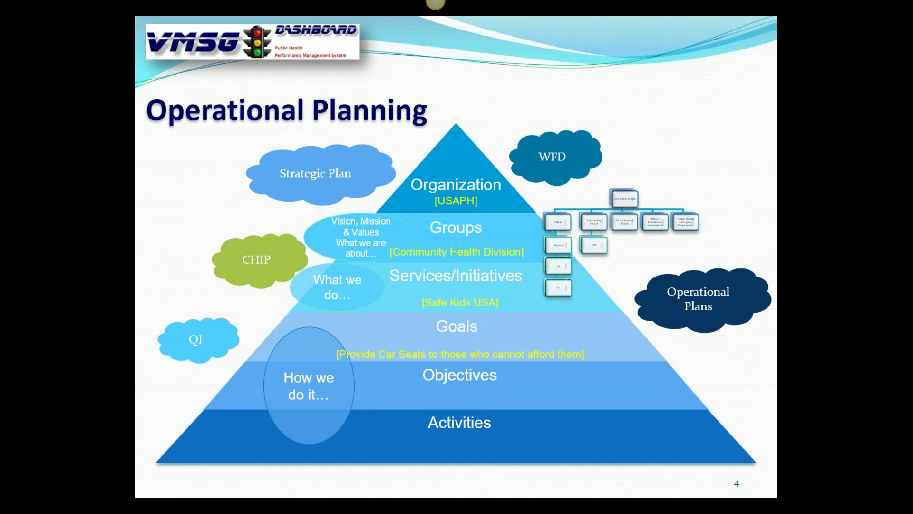
pyautogui.press('Right')
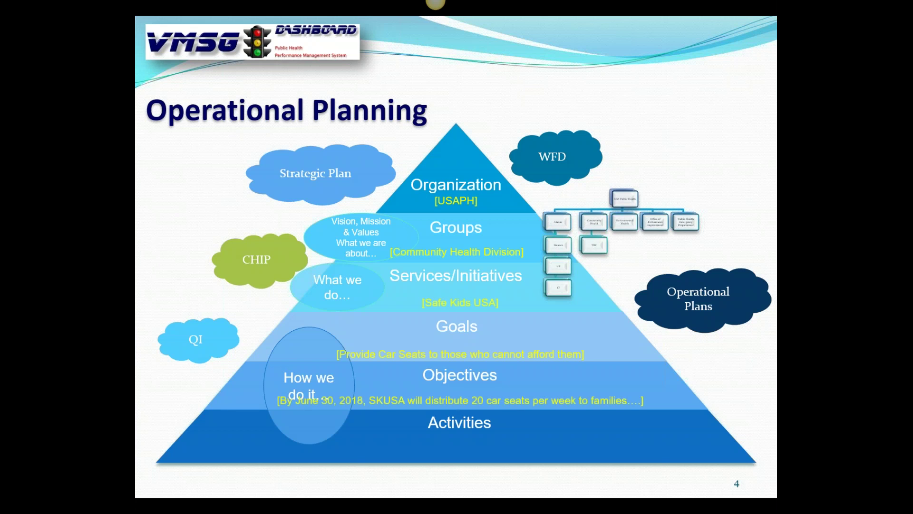
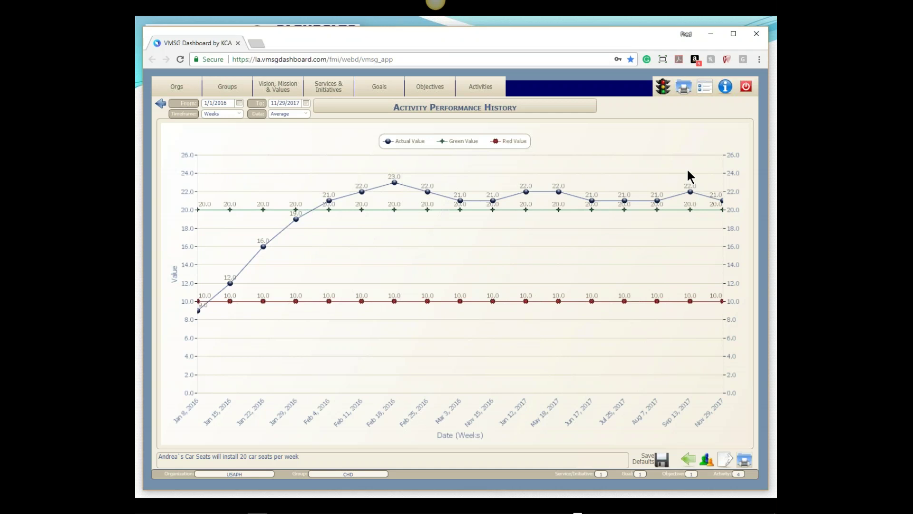
# Step: Switch to the PowerPoint slide show, advance the PDCA slide to the Adjust stage, and return to the VMSG Dashboard in Chrome
pyautogui.hotkey('alt', 'Tab')
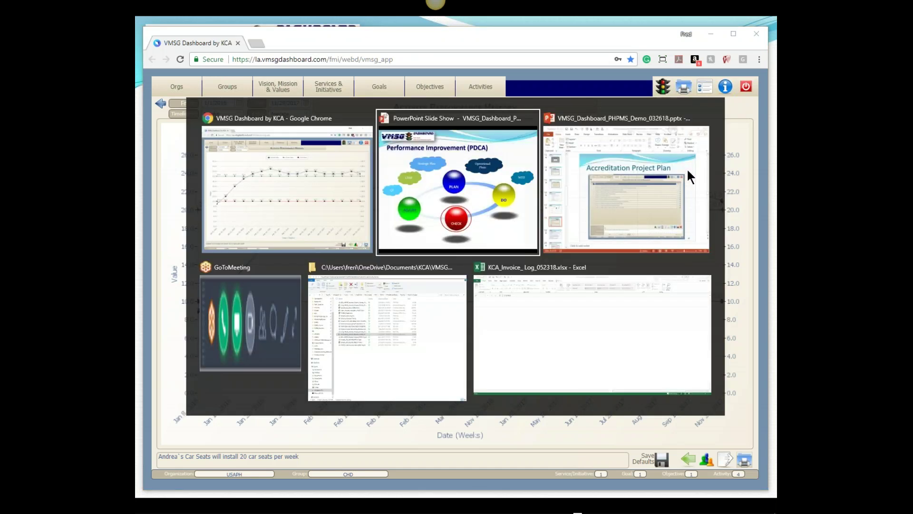
pyautogui.press('Right')
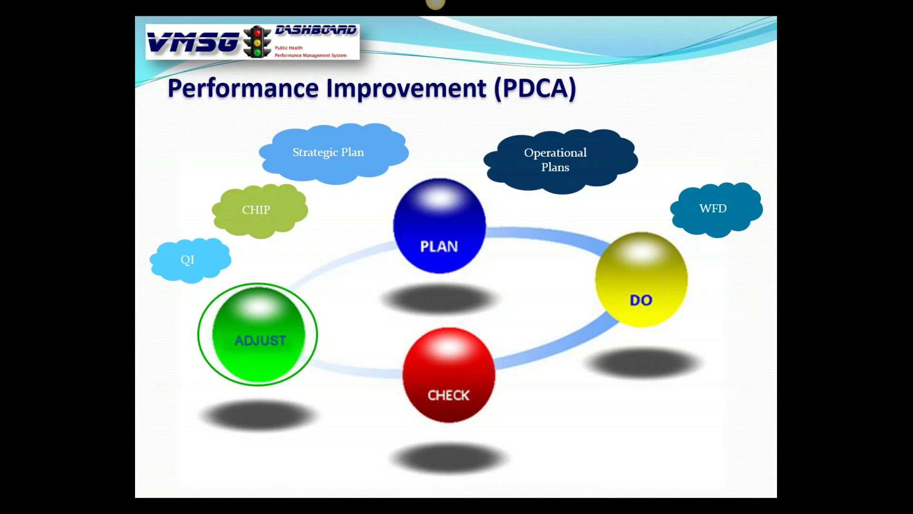
pyautogui.hotkey('alt', 'Tab')
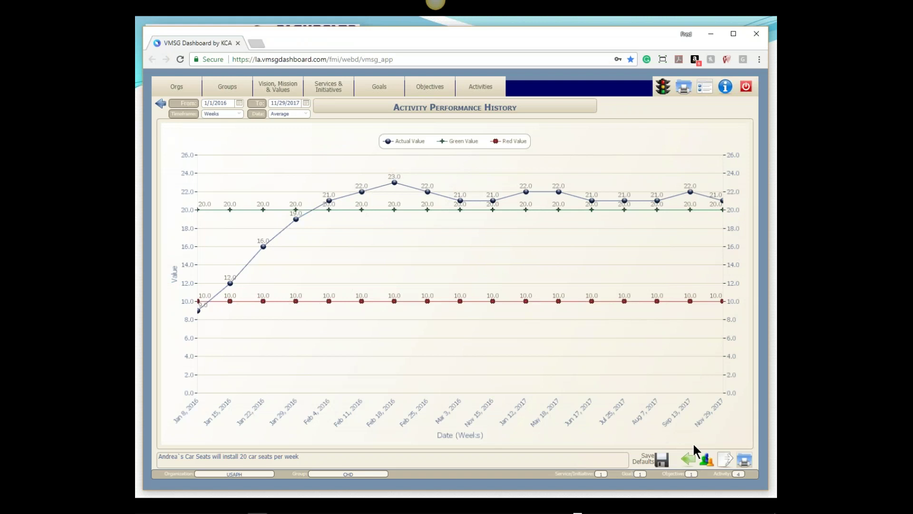
# Step: Leave activity 4's performance history, view the performance history chart of activity 5, and return to the activities list
pyautogui.click(688, 460)
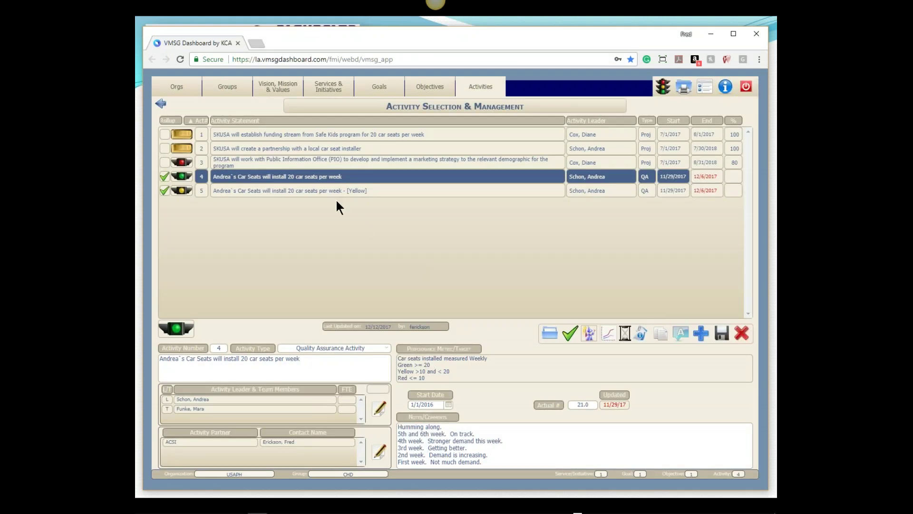
pyautogui.click(333, 191)
pyautogui.click(608, 334)
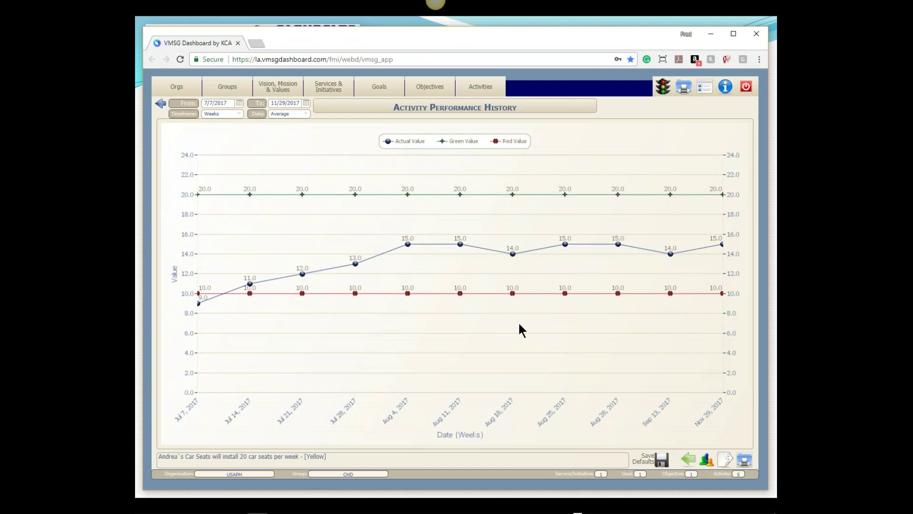
pyautogui.click(688, 466)
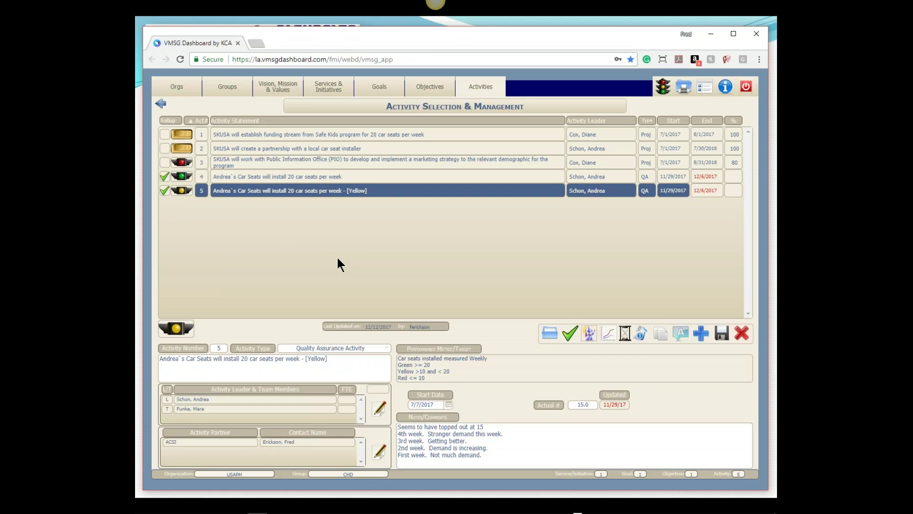
# Step: Review the details of activities 1, 2 and 3 in turn, ending with the notes on activity 3's marketing strategy
pyautogui.click(347, 138)
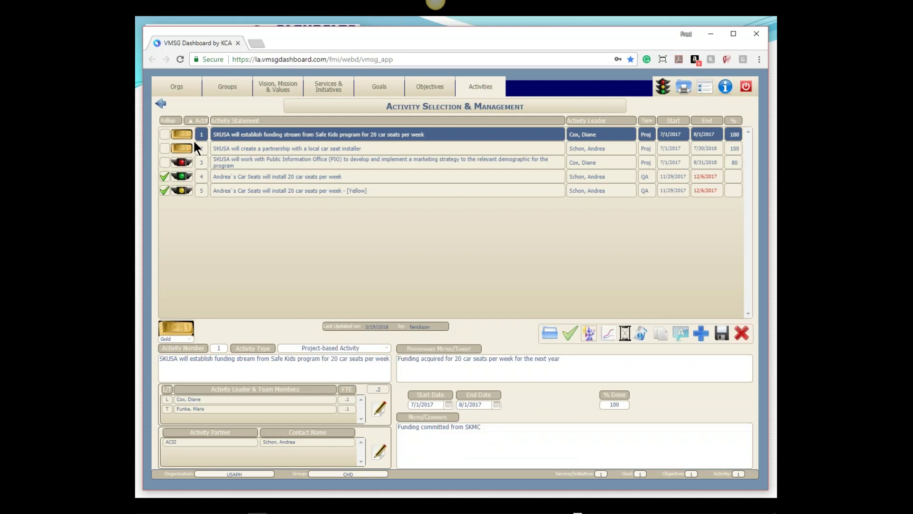
pyautogui.click(240, 149)
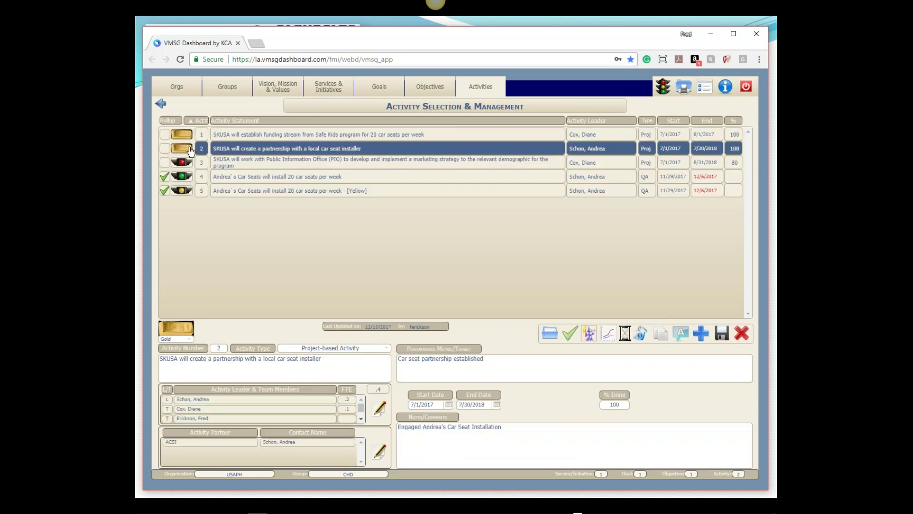
pyautogui.click(259, 164)
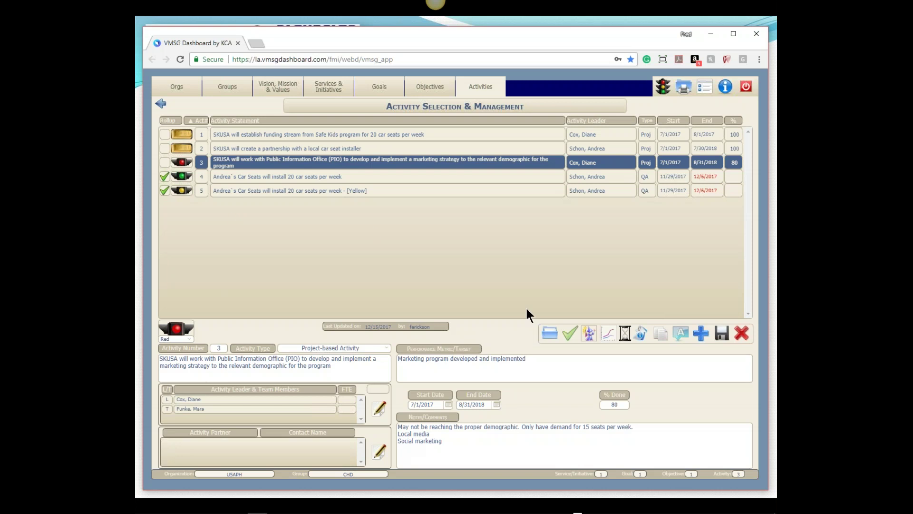
pyautogui.click(523, 431)
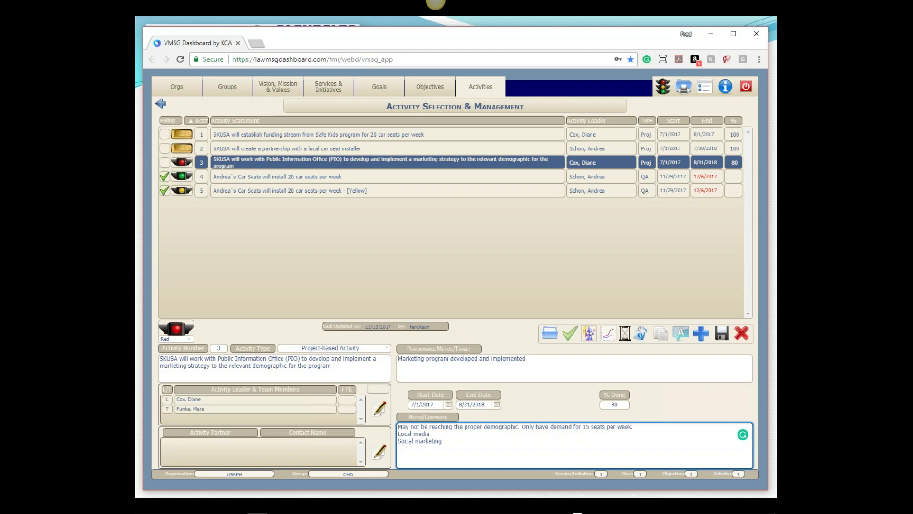
pyautogui.click(663, 405)
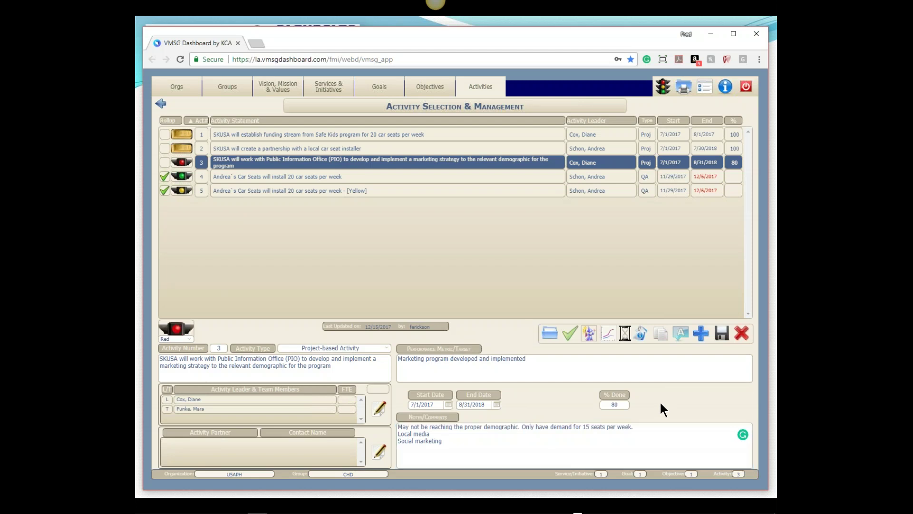
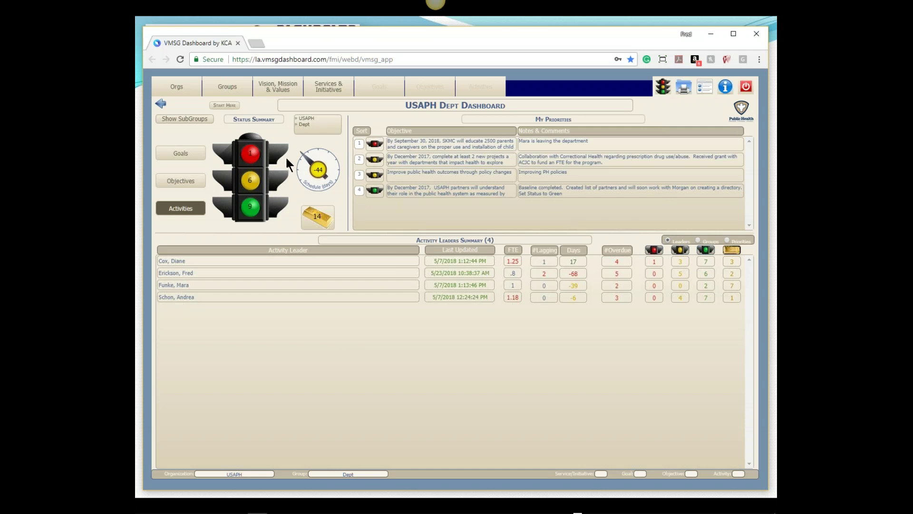
# Step: Drill down from the USAPH Dept dashboard to the red-status activities and examine the marketing activity's notes
pyautogui.click(251, 159)
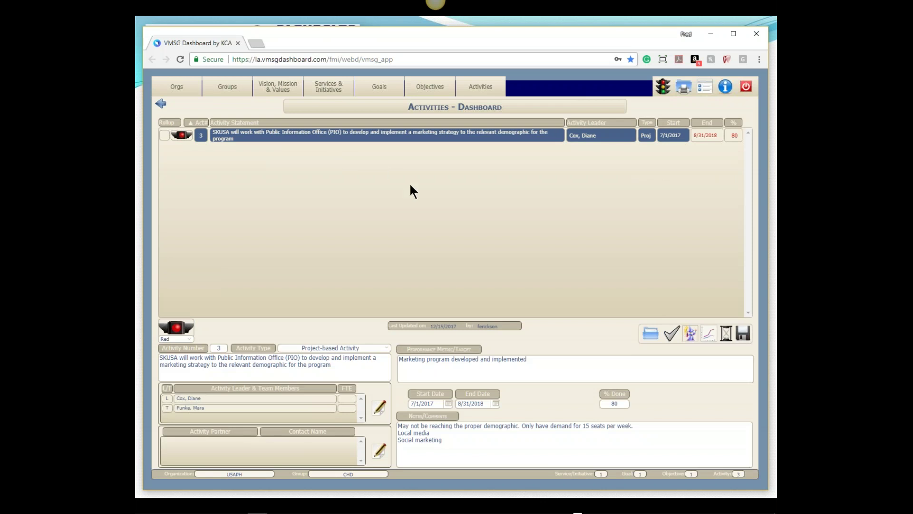
pyautogui.click(540, 441)
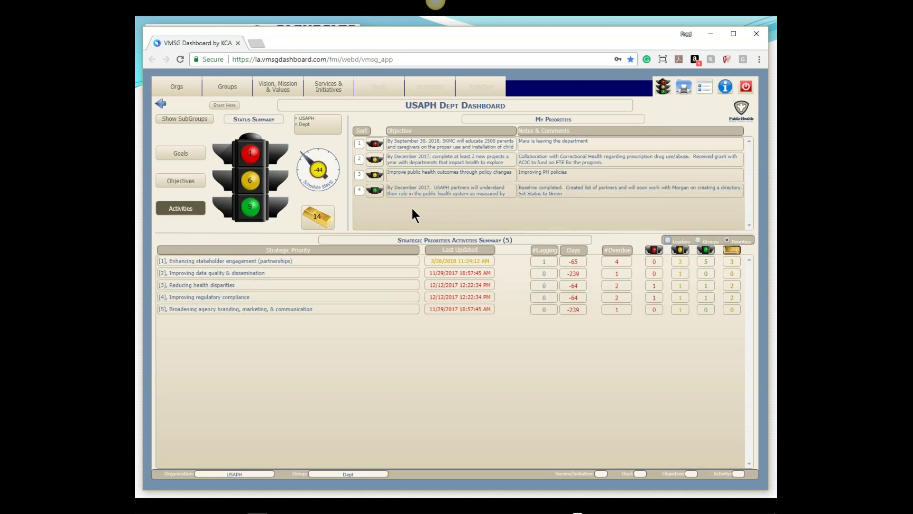
# Step: Open the priority objective about USAPH partners understanding their public health role and remove its priority flag
pyautogui.click(459, 195)
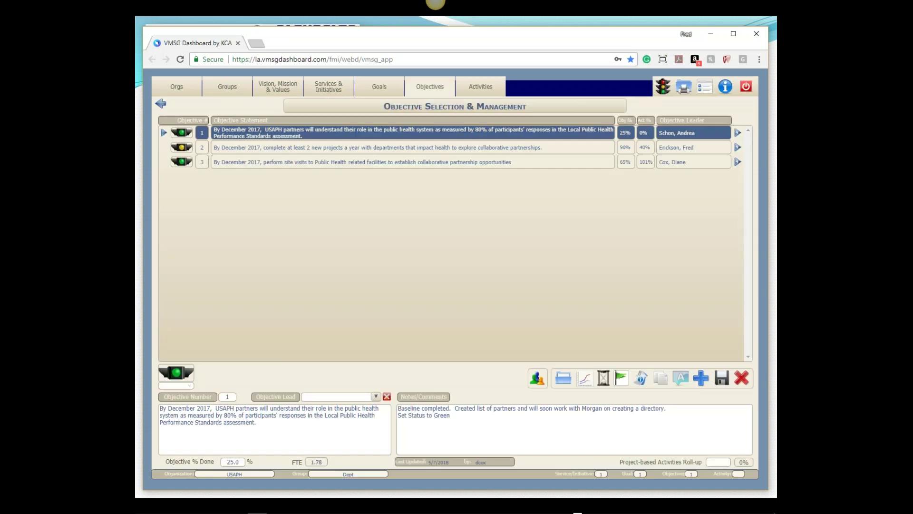
pyautogui.click(621, 378)
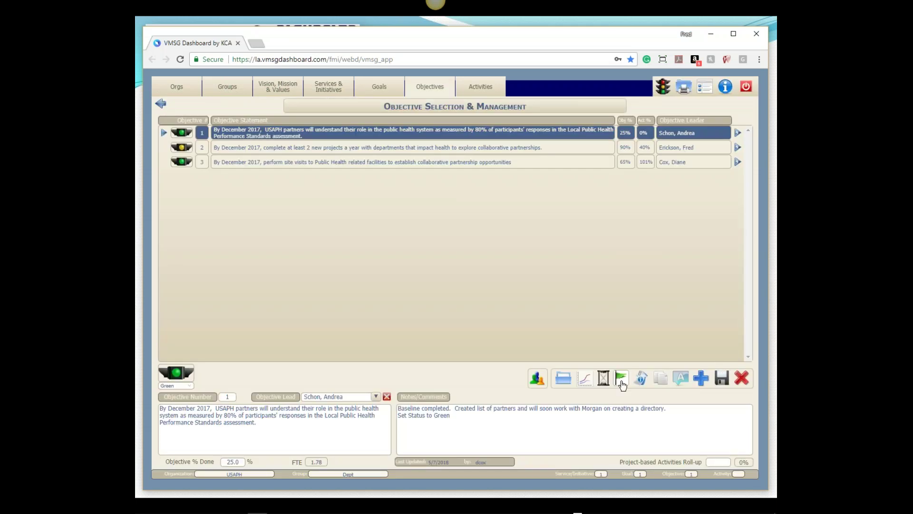
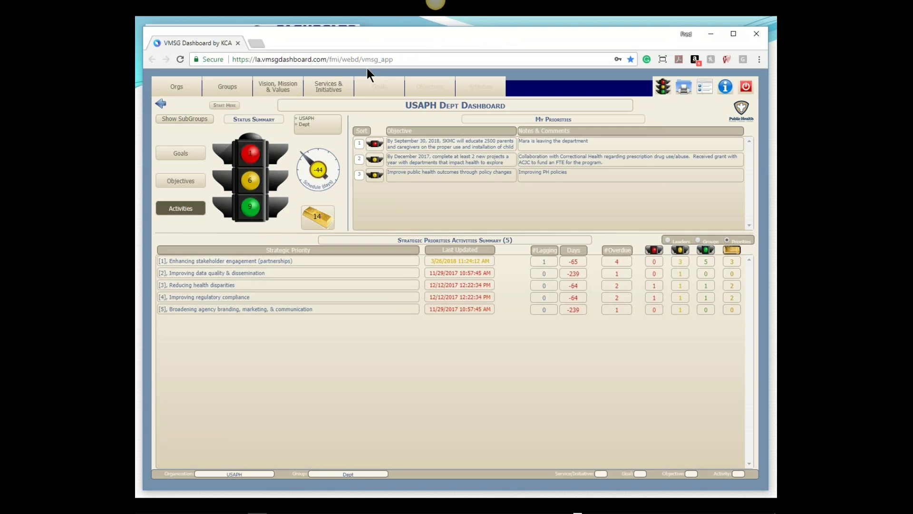
# Step: View the group list and log off from the dashboard, confirming the logoff
pyautogui.click(235, 84)
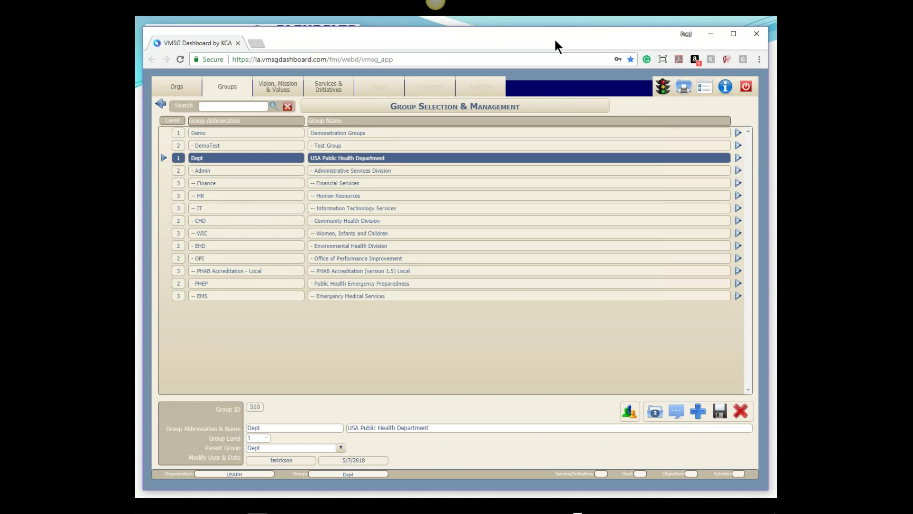
pyautogui.click(747, 87)
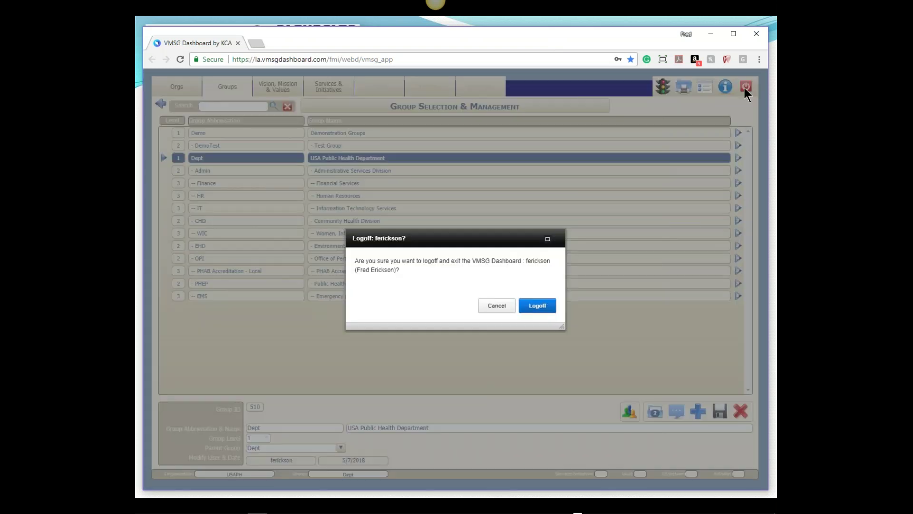
pyautogui.click(536, 306)
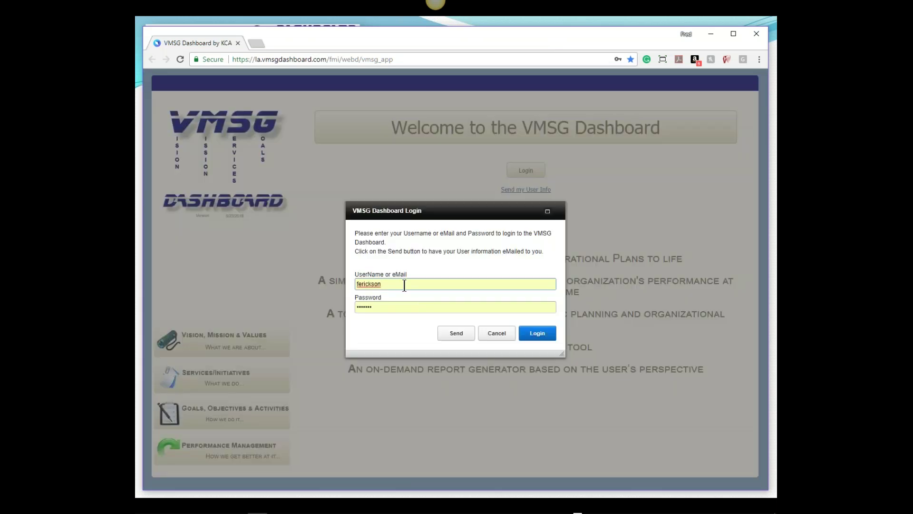
# Step: Log in to the dashboard with the admin username
pyautogui.doubleClick(406, 286)
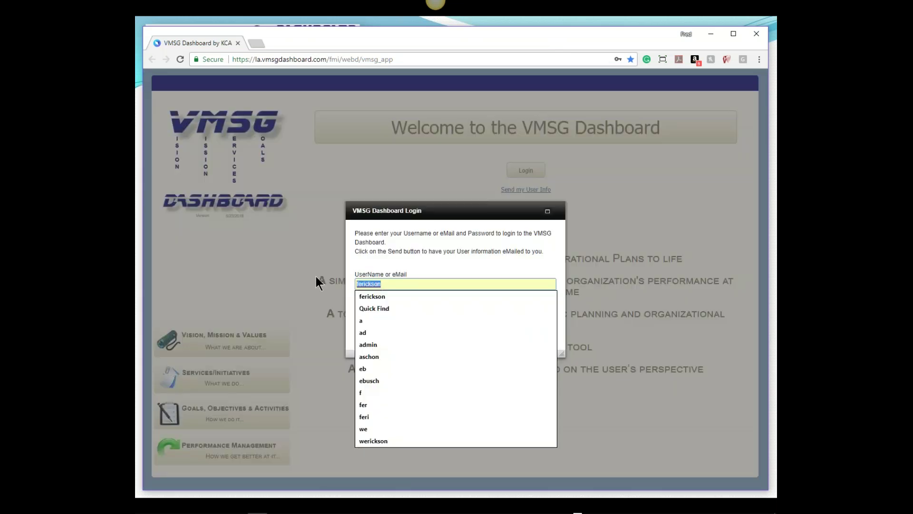
pyautogui.click(371, 344)
pyautogui.click(532, 334)
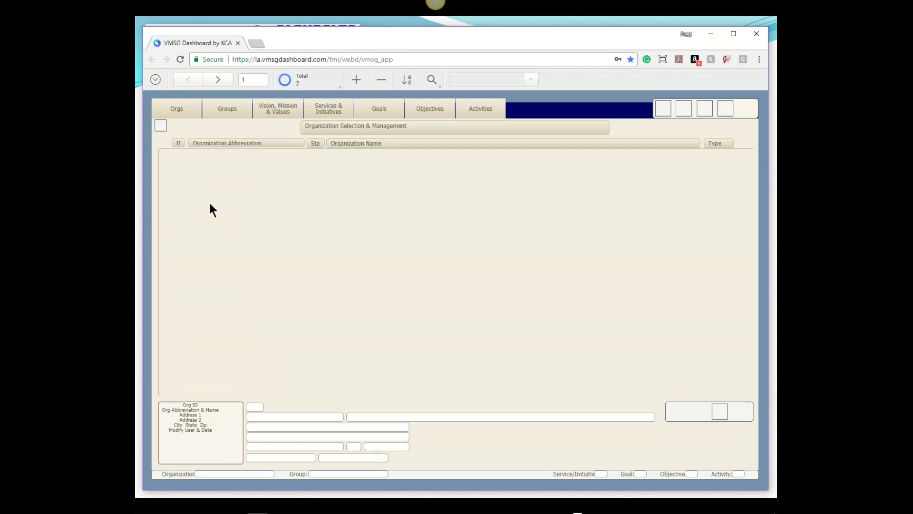
# Step: Select the Florida Department of Health organization and its PHAB Re-Accreditation (State) group
pyautogui.scroll(-10, 212, 209)
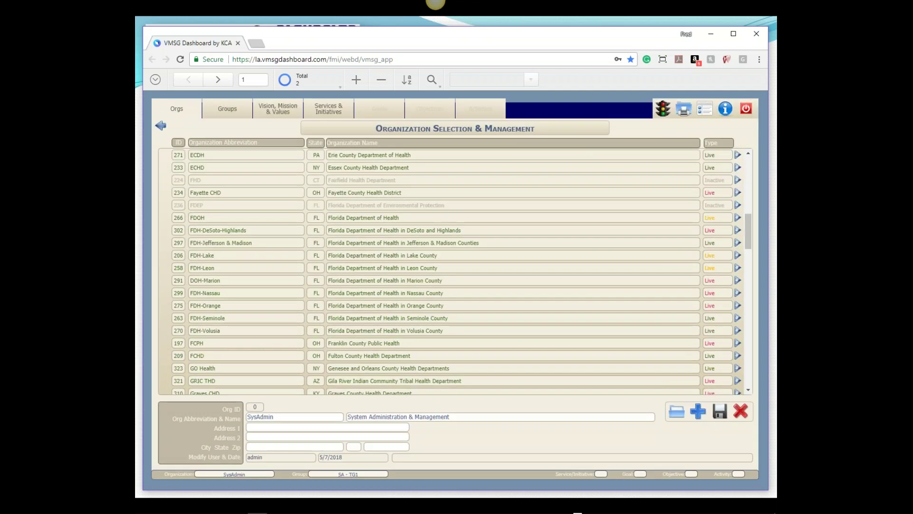
pyautogui.click(219, 219)
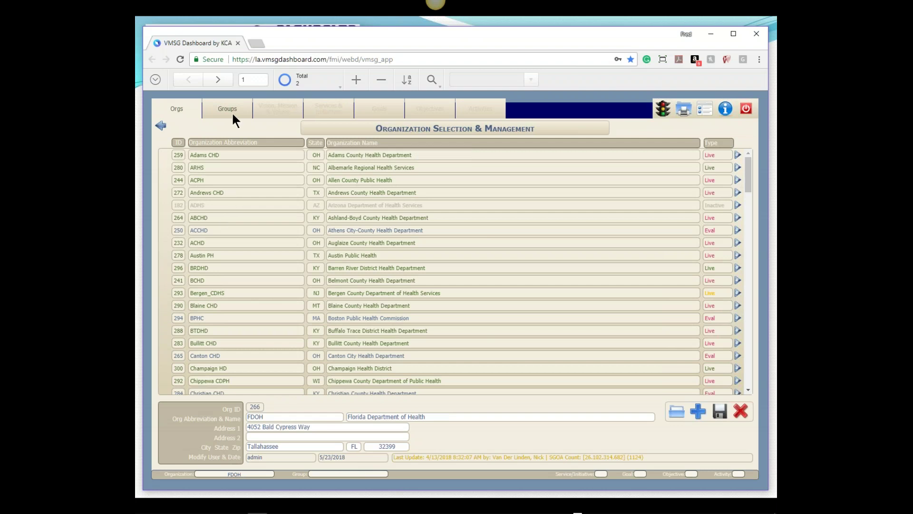
pyautogui.click(229, 108)
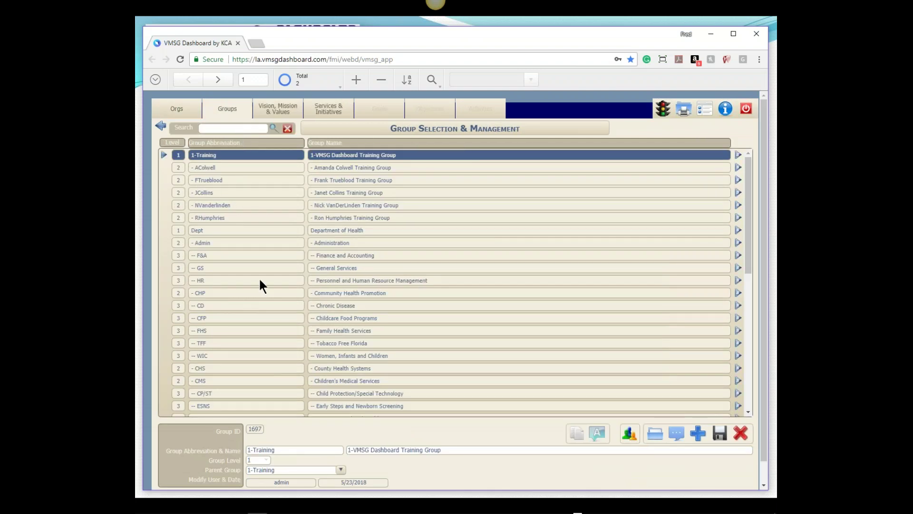
pyautogui.scroll(-10, 259, 278)
pyautogui.scroll(-2, 279, 284)
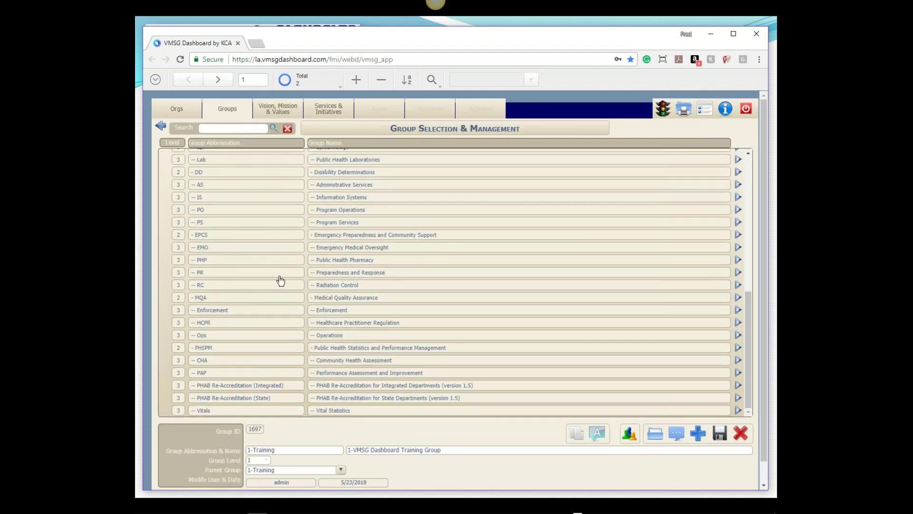
pyautogui.click(257, 403)
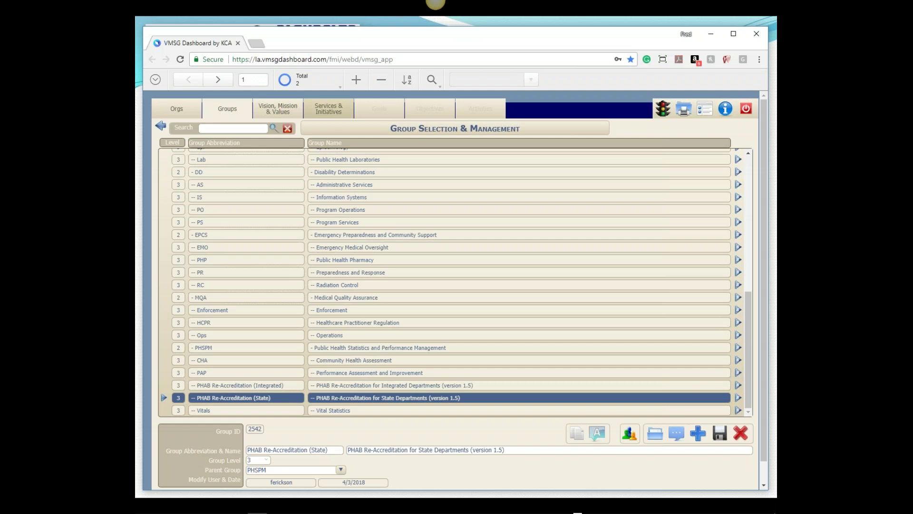
# Step: Review the goals of the Seven Steps of Public Health Department Accreditation initiative and return to the services list
pyautogui.click(338, 107)
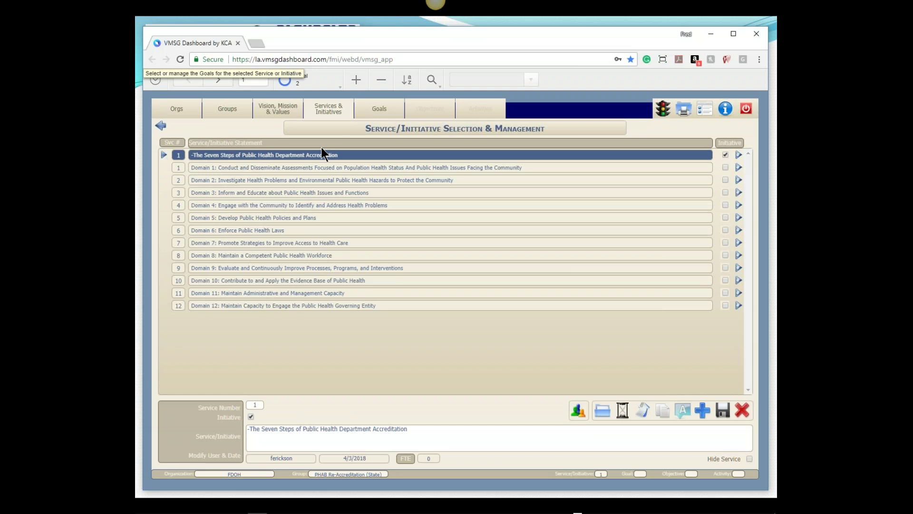
pyautogui.click(384, 108)
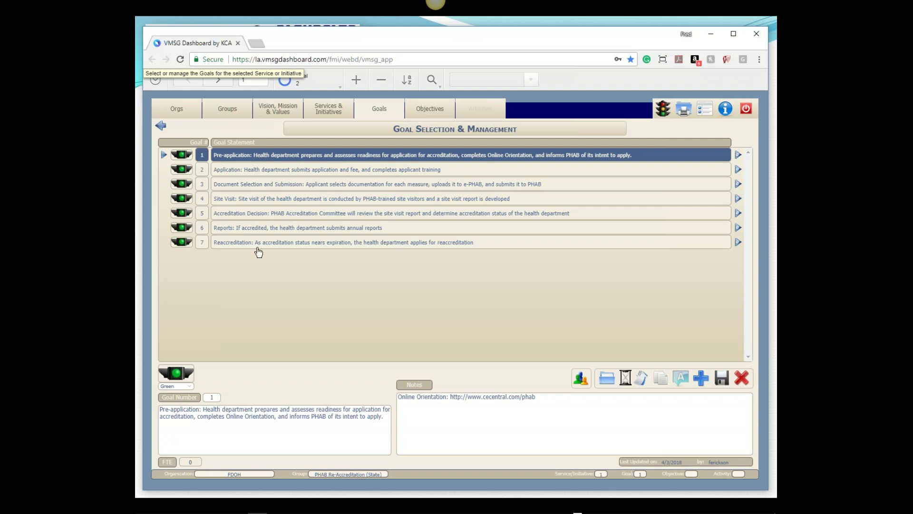
pyautogui.click(327, 108)
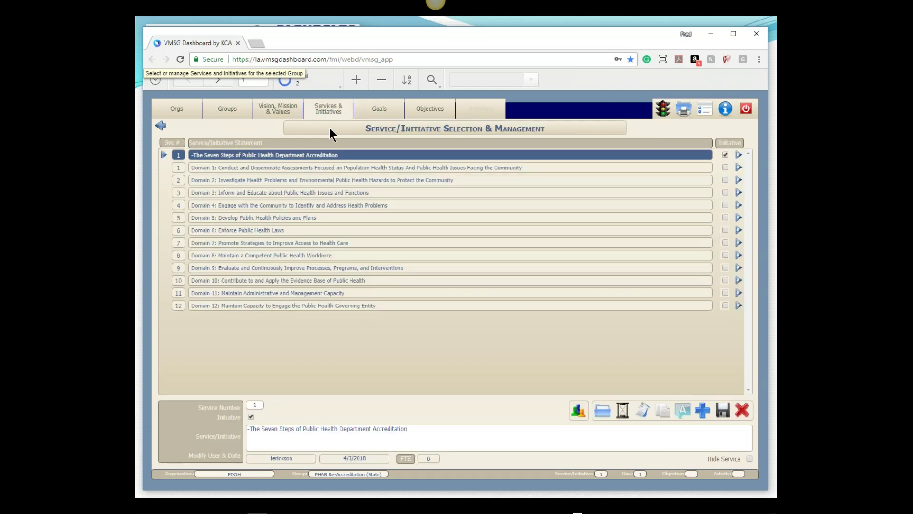
# Step: Drill down from Domain 1 through its reaccreditation measures goal to the activities of Reaccreditation Measure 1.1
pyautogui.click(239, 169)
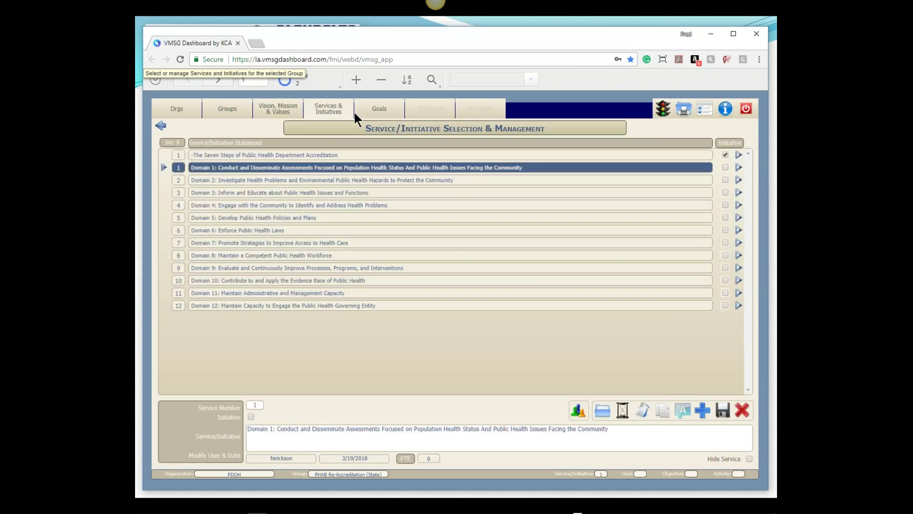
pyautogui.click(390, 106)
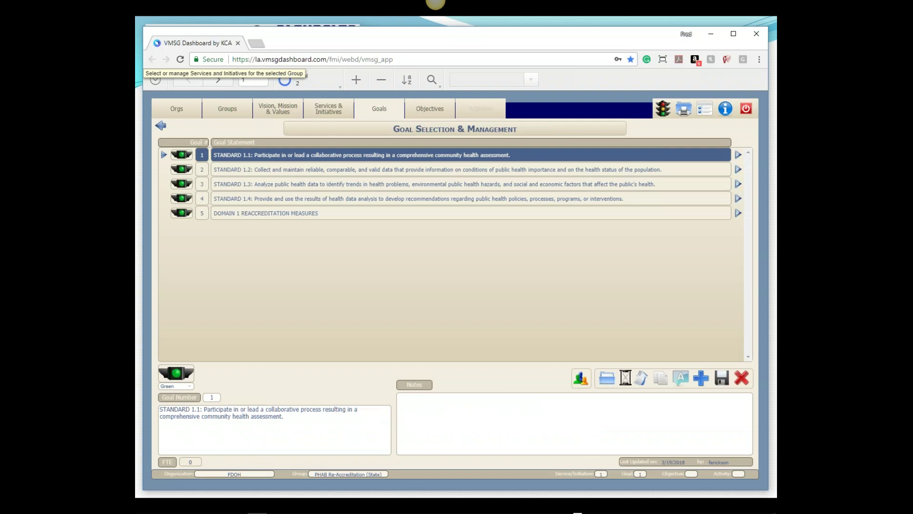
pyautogui.click(252, 215)
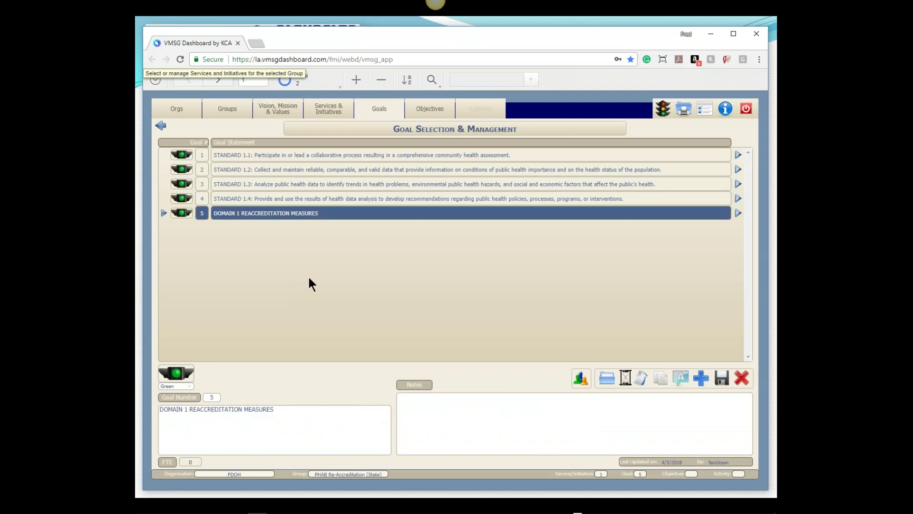
pyautogui.click(441, 107)
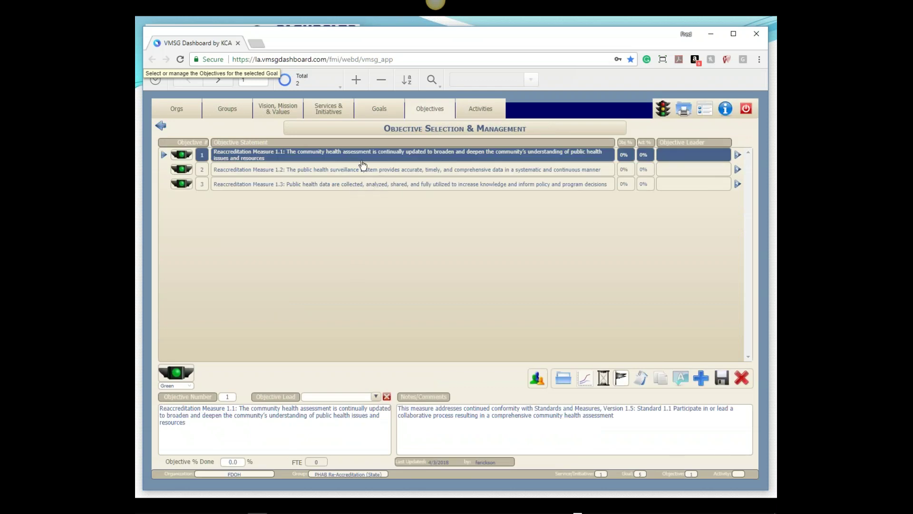
pyautogui.click(482, 109)
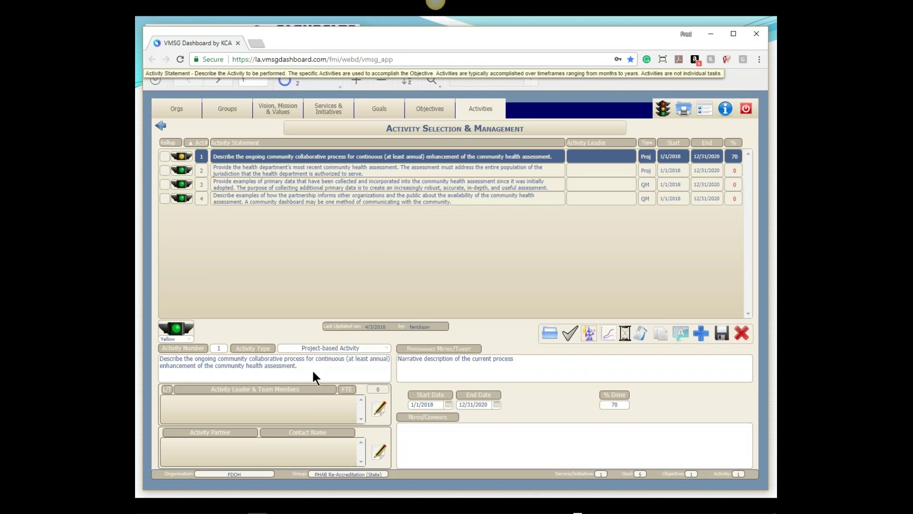
# Step: View document management for activity 1 on the ongoing community collaborative process, including the area for adding a document, and return to the activities
pyautogui.click(550, 335)
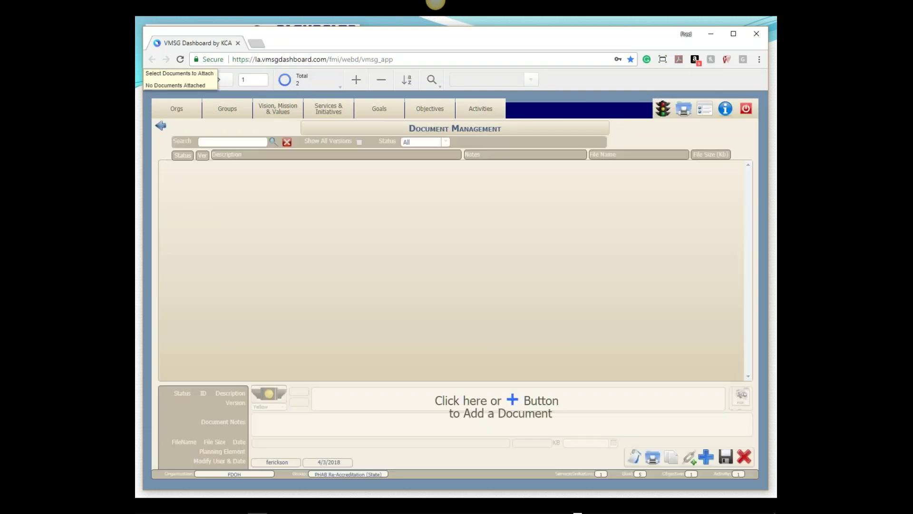
pyautogui.click(494, 414)
pyautogui.click(482, 108)
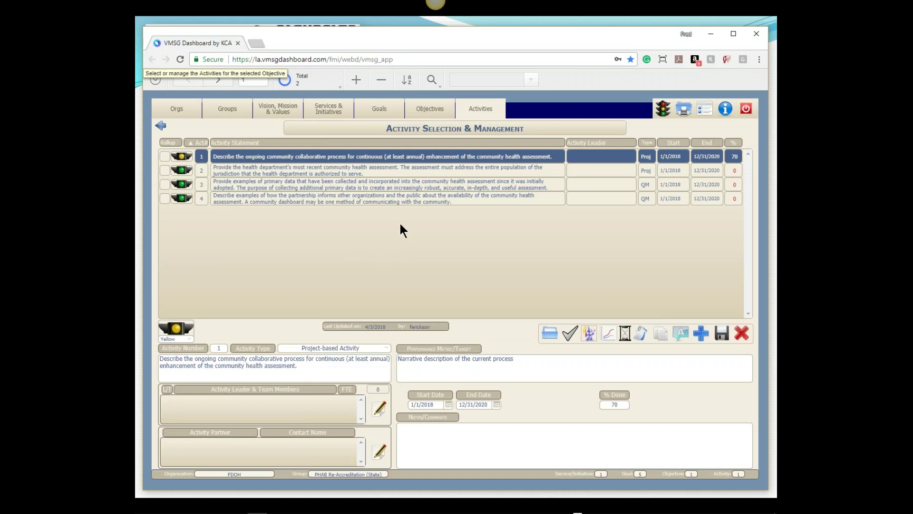
# Step: Look over the accreditation domains in the services list and the end of the Florida group list
pyautogui.click(324, 107)
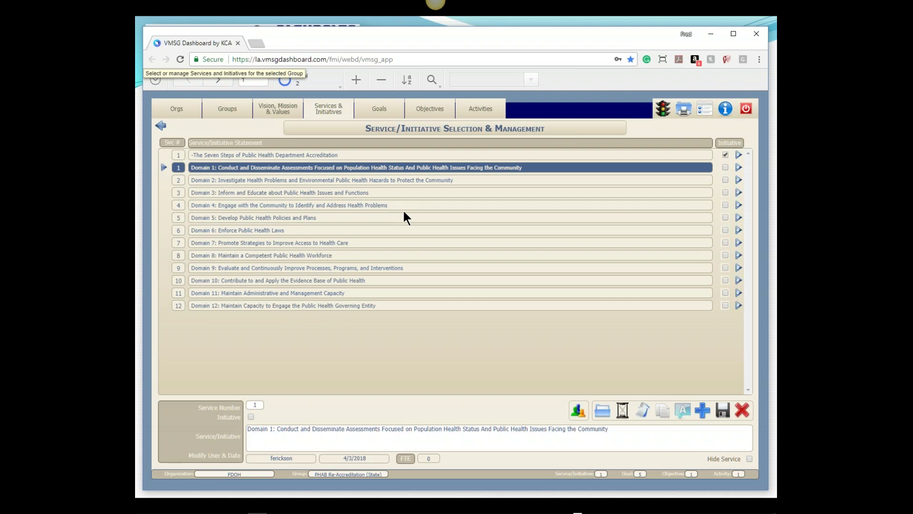
pyautogui.click(229, 109)
pyautogui.scroll(-5, 258, 300)
pyautogui.scroll(-2, 259, 292)
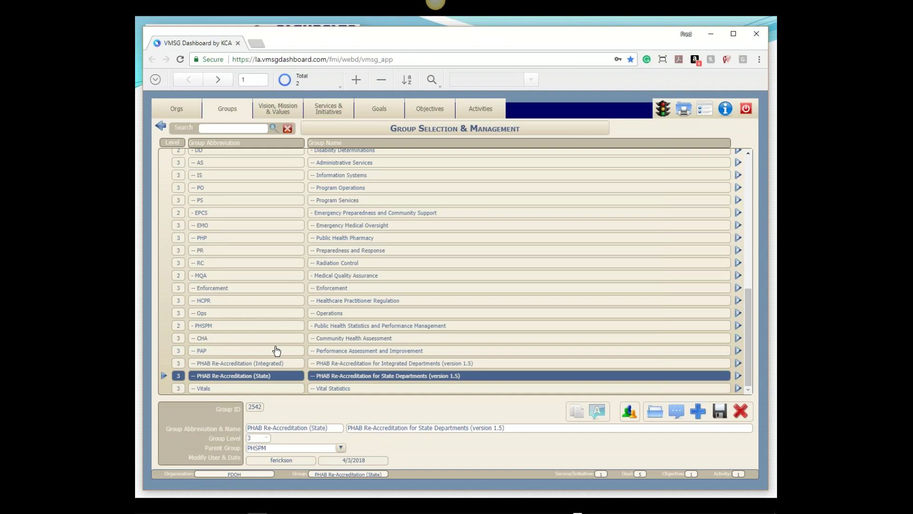
pyautogui.click(364, 5)
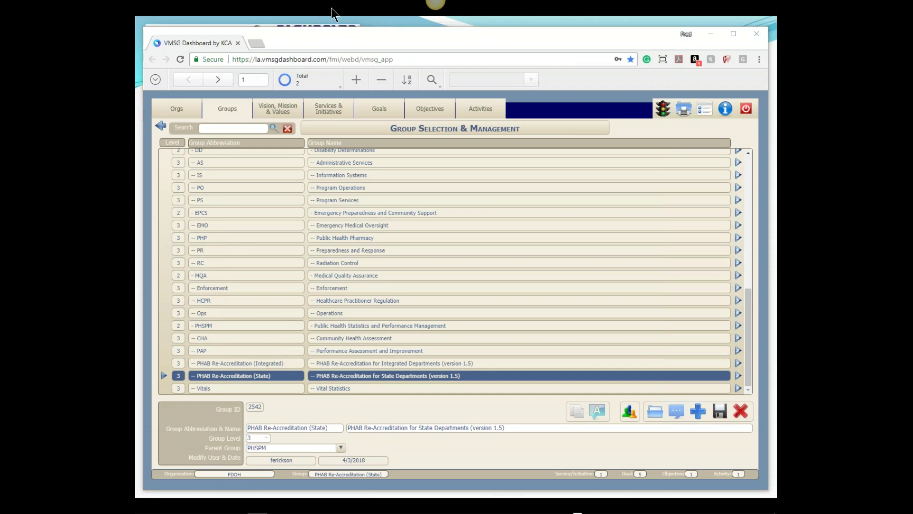
# Step: Walk through the PHAB Re-Accreditation (State) group's services, Domain 1 goals, reaccreditation objectives and activities again
pyautogui.click(321, 104)
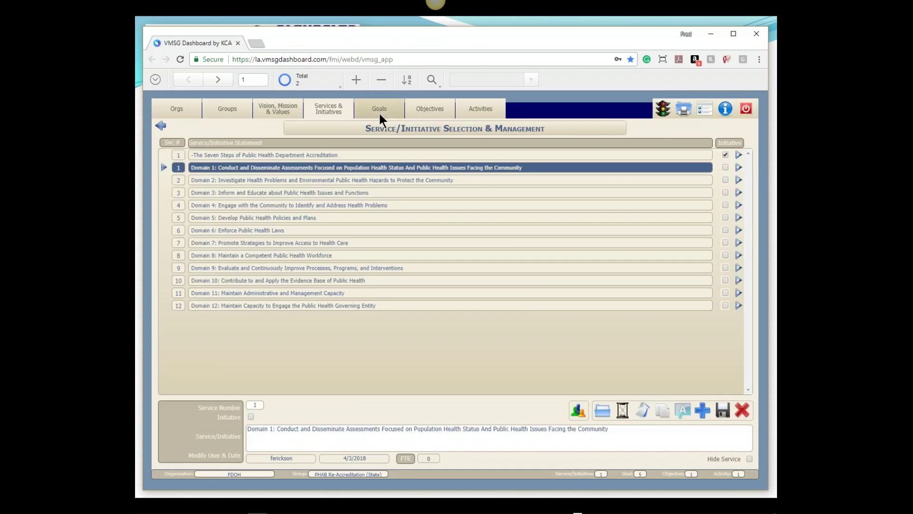
pyautogui.click(382, 108)
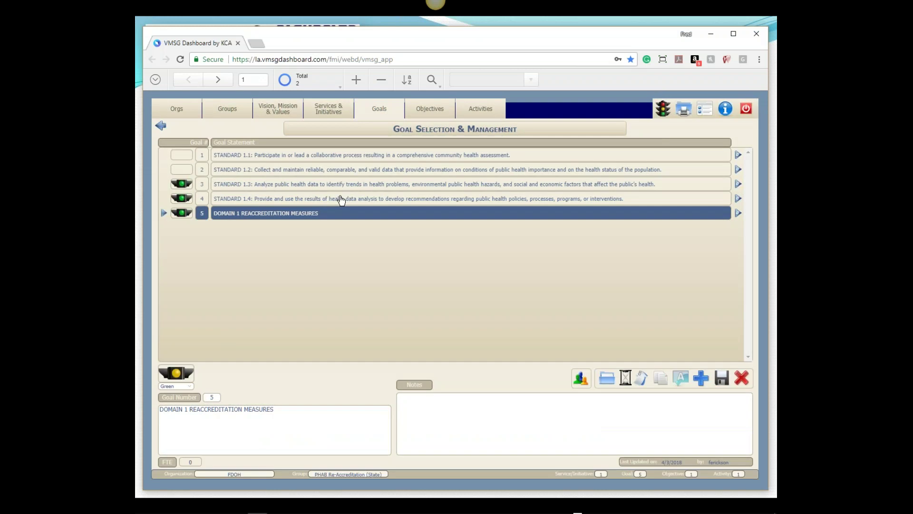
pyautogui.click(439, 107)
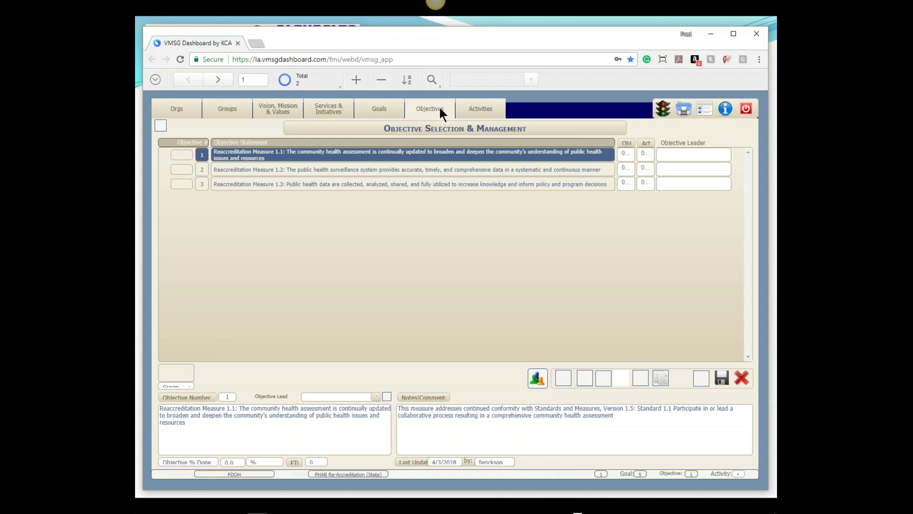
pyautogui.click(481, 109)
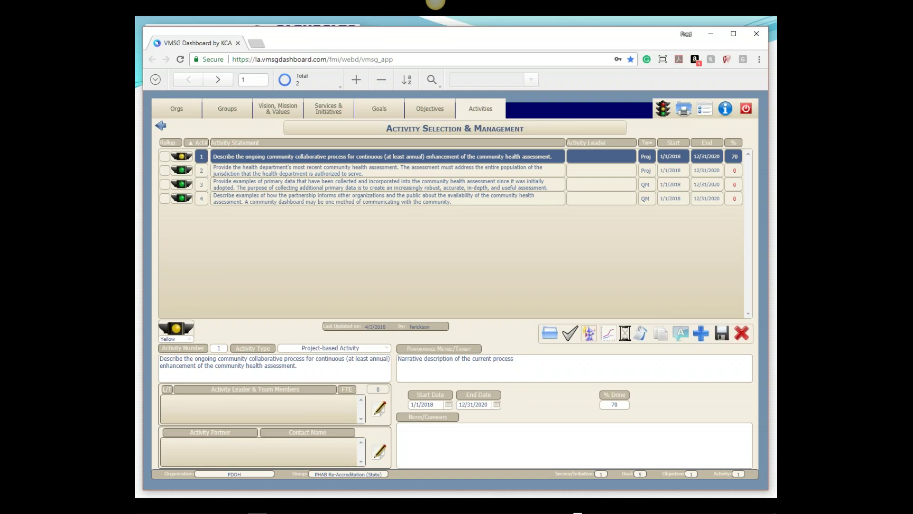
# Step: Switch to the USA Public Health (USAPH) organization
pyautogui.click(227, 109)
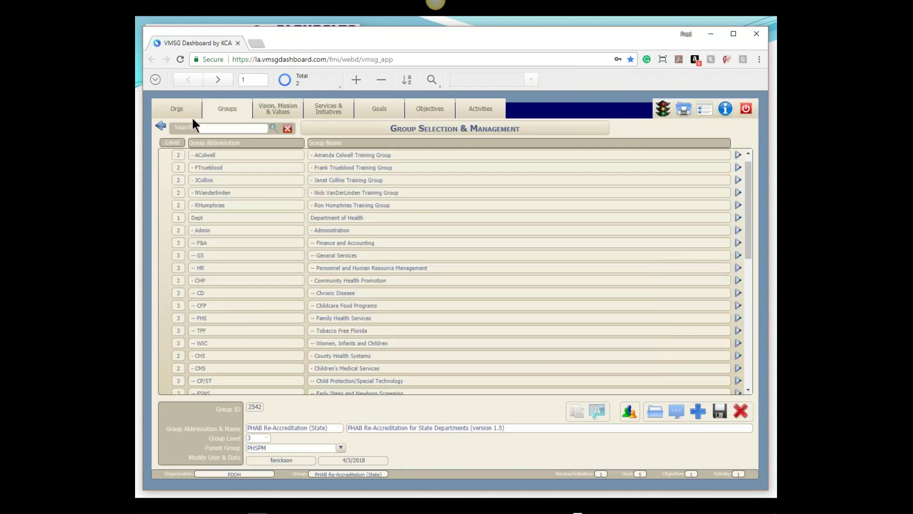
pyautogui.click(190, 113)
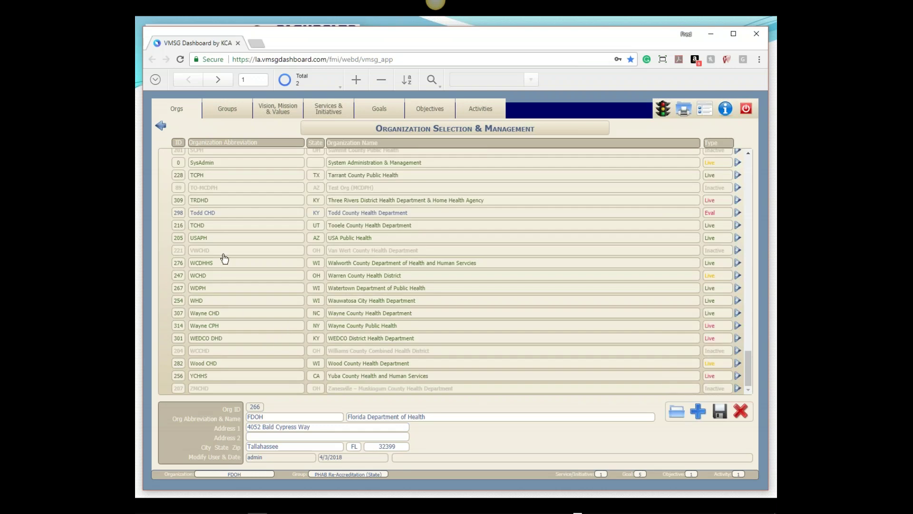
pyautogui.click(217, 238)
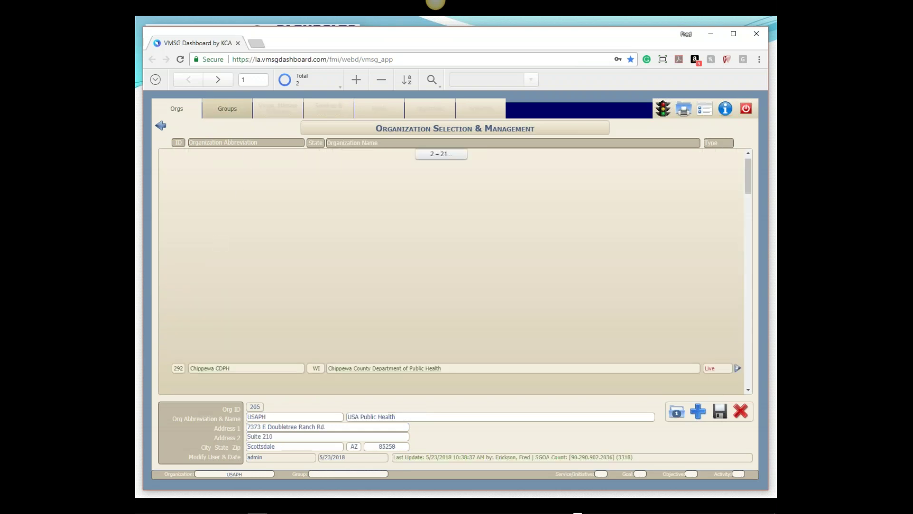
# Step: Select the USA Public Health Department (Dept) group and open its services and initiatives
pyautogui.click(238, 110)
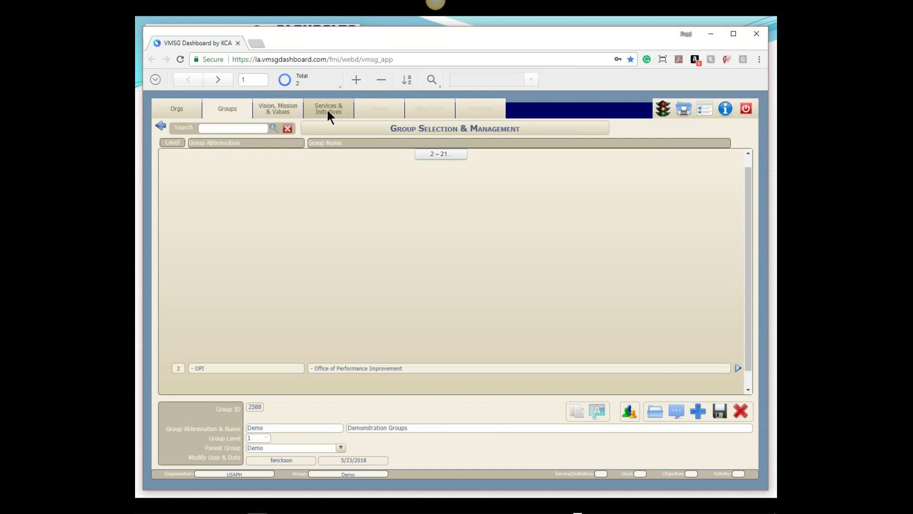
pyautogui.click(330, 108)
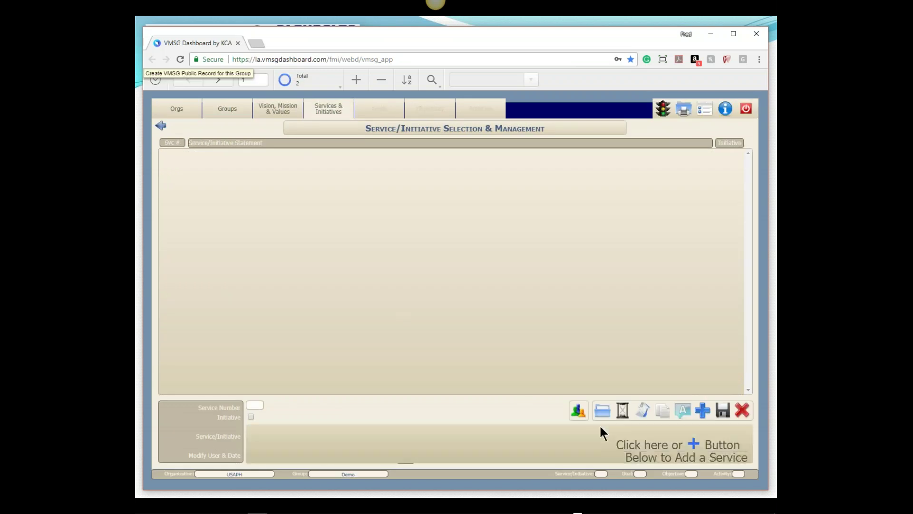
pyautogui.click(233, 107)
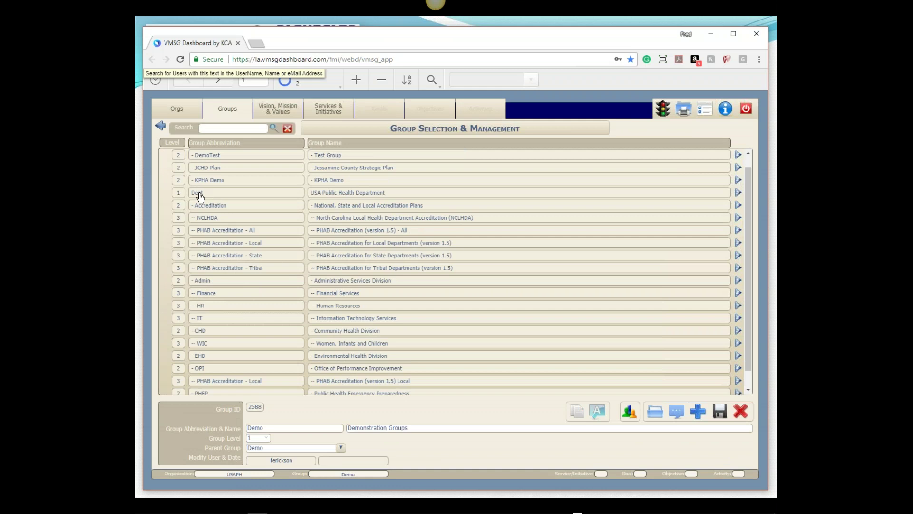
pyautogui.click(210, 198)
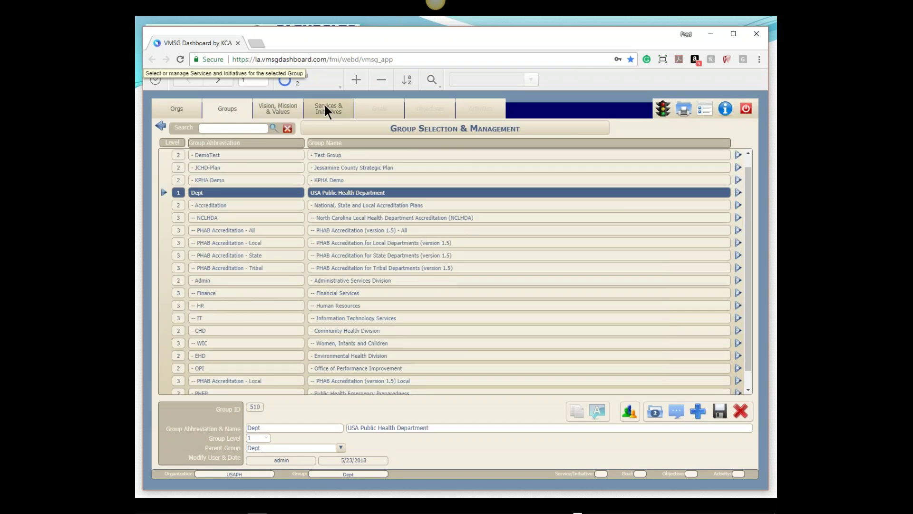
pyautogui.click(325, 106)
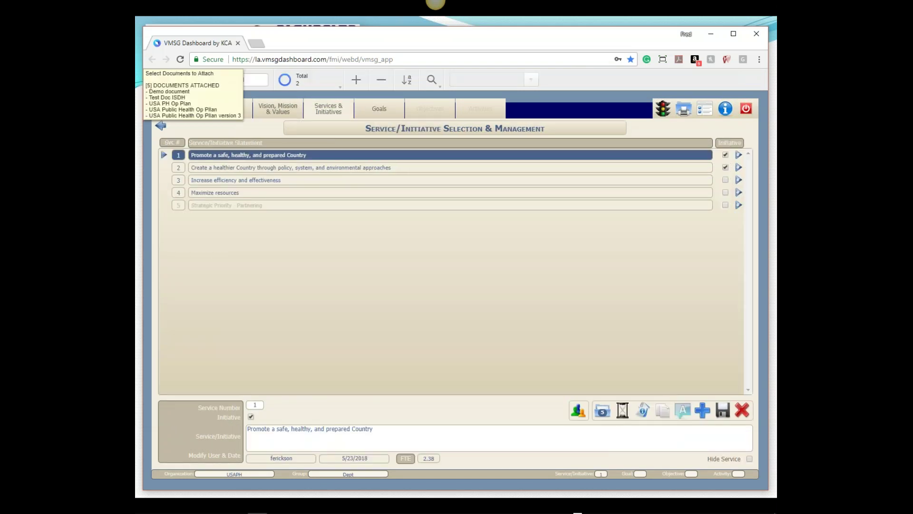
# Step: Open the documents attached to the service on promoting a safe, healthy and prepared country and inspect Test Doc ISDH's date and description
pyautogui.click(642, 410)
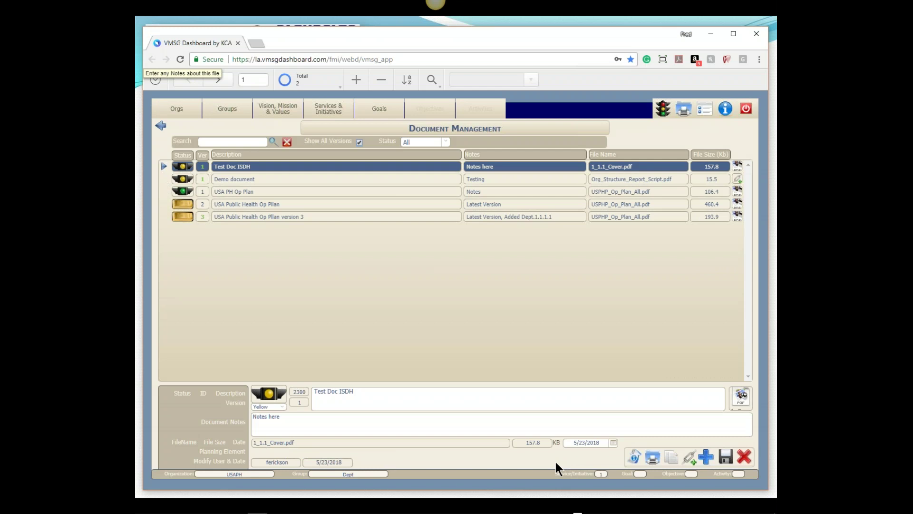
pyautogui.press('Tab')
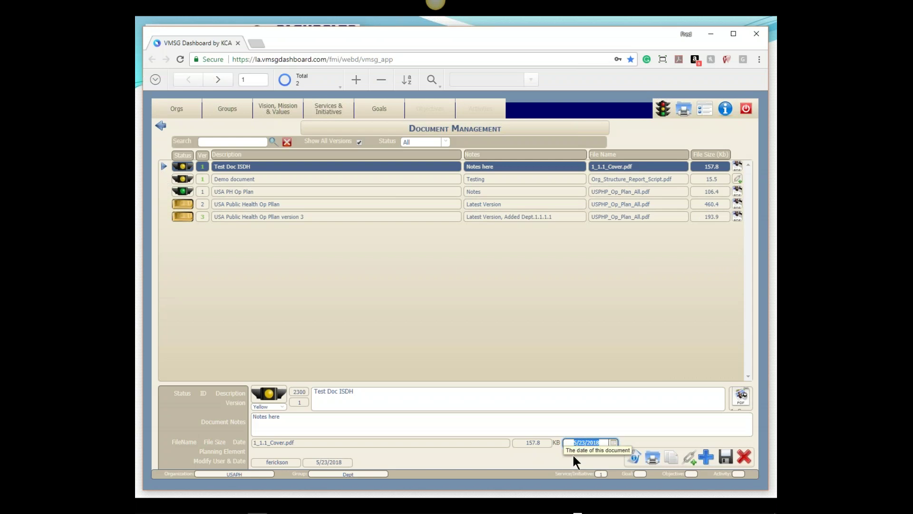
pyautogui.click(365, 393)
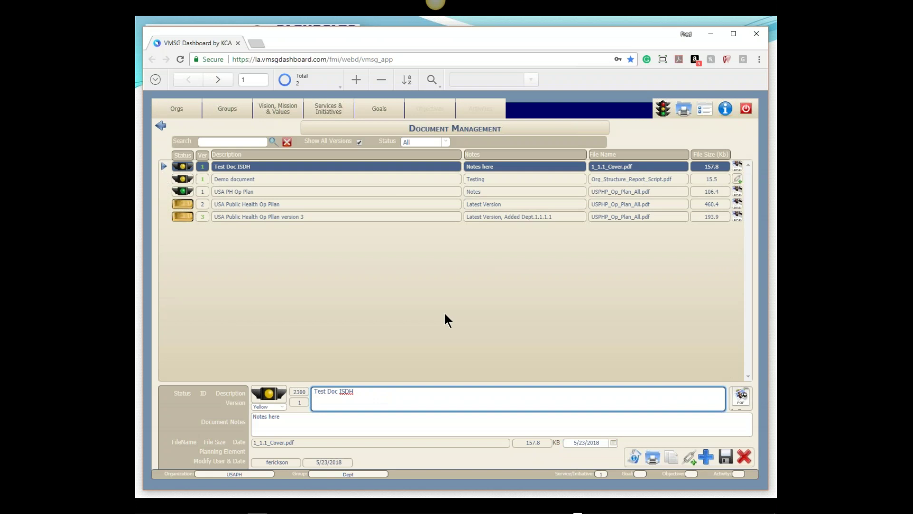
# Step: Inspect the document notes of Test Doc ISDH
pyautogui.click(350, 428)
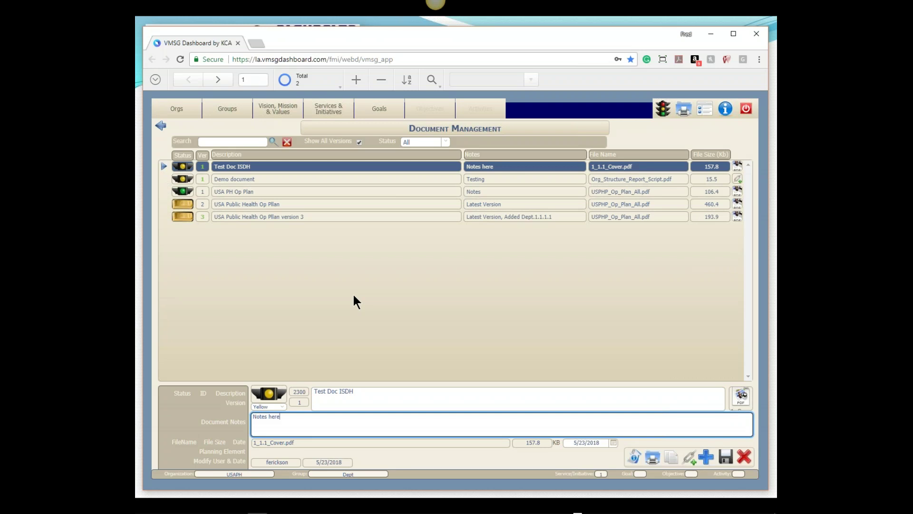
pyautogui.click(371, 276)
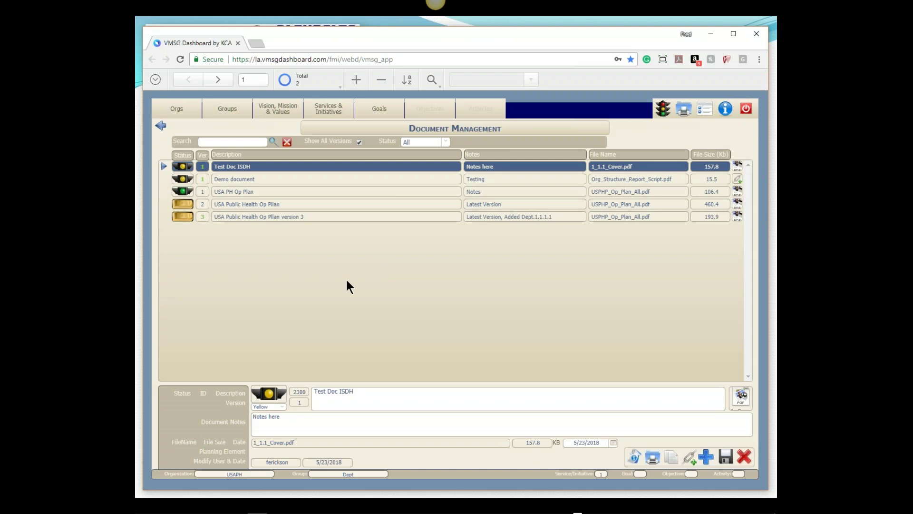
# Step: Select the PHAB Accreditation - Local group and generate its Operational Plan Report
pyautogui.click(225, 108)
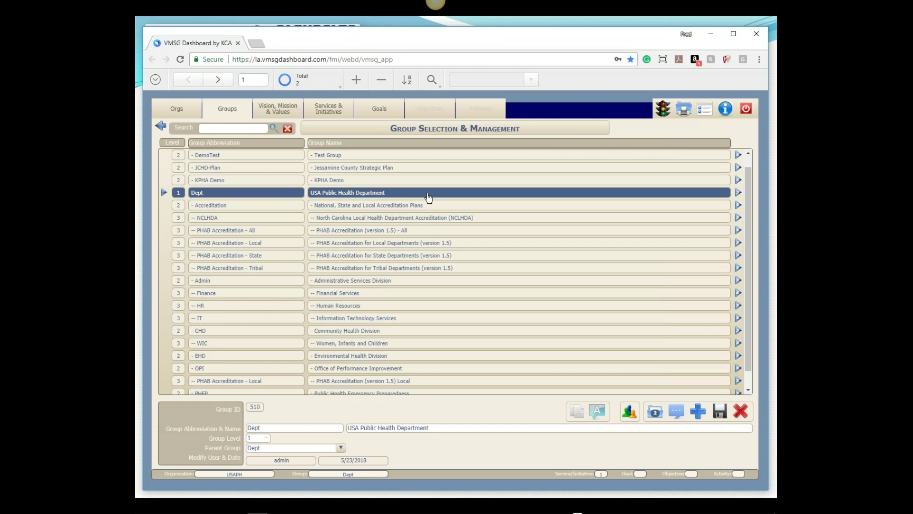
pyautogui.click(234, 244)
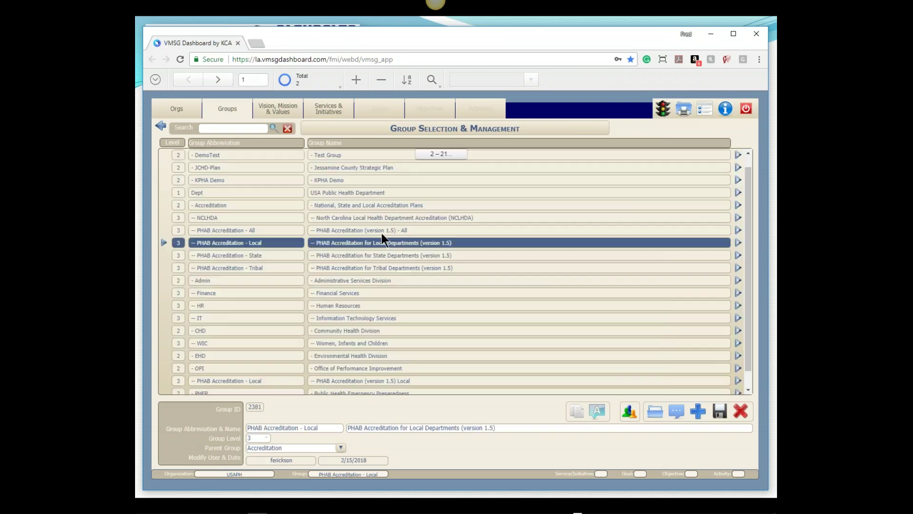
pyautogui.click(692, 111)
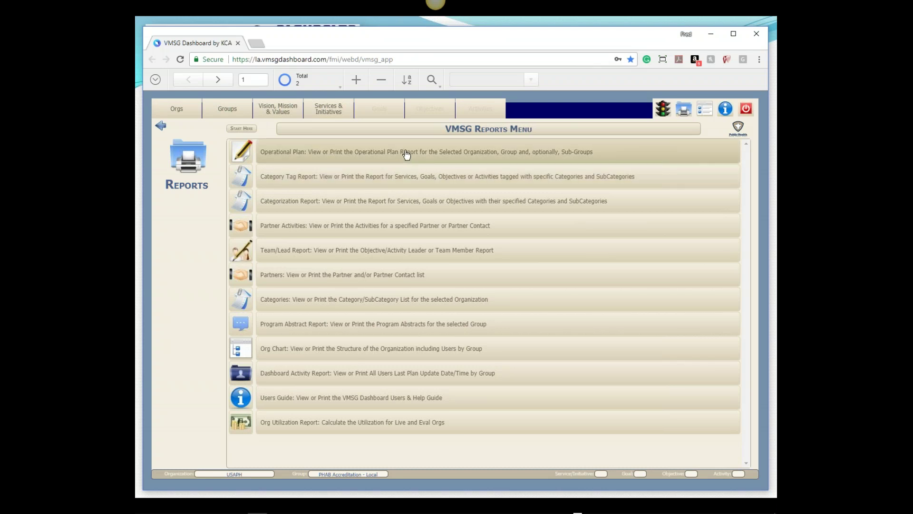
pyautogui.click(443, 150)
pyautogui.click(496, 301)
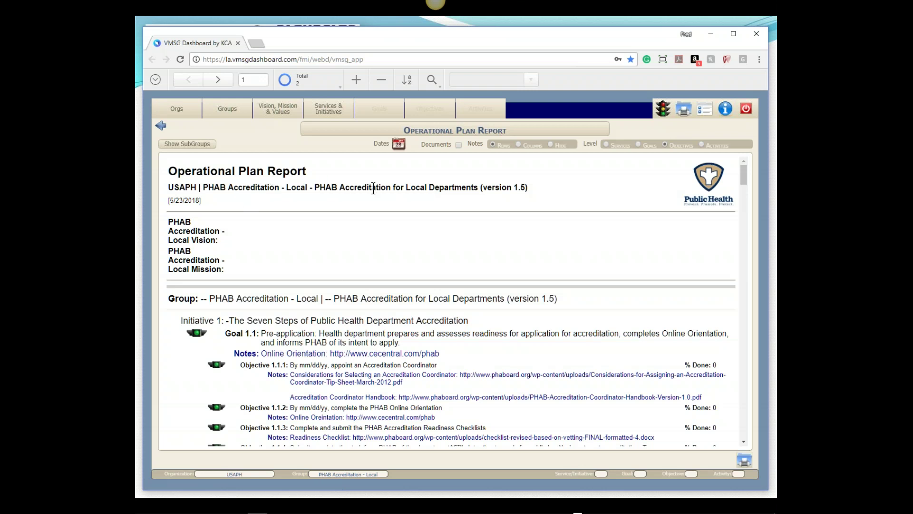
# Step: Read through the Operational Plan Report from the Seven Steps initiative to the Domain 1 goals and objectives
pyautogui.scroll(-3, 373, 243)
pyautogui.scroll(3, 361, 257)
pyautogui.scroll(-3, 275, 302)
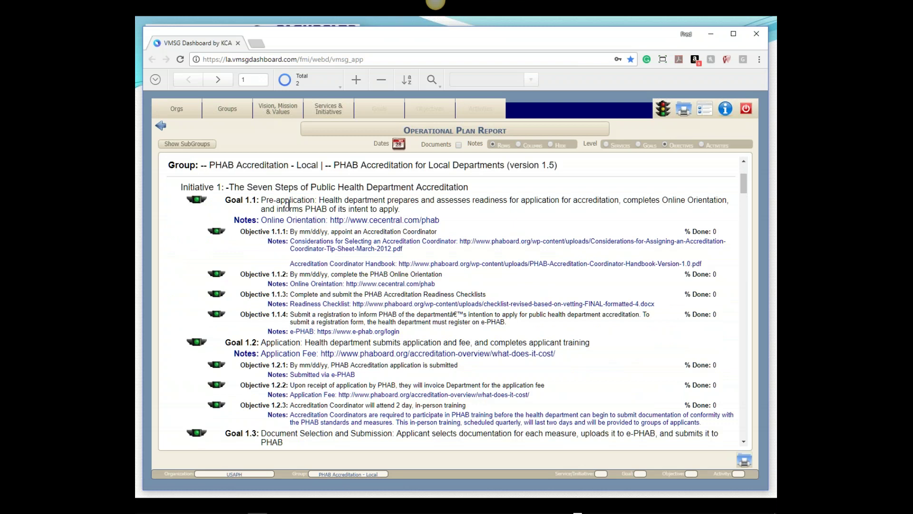
pyautogui.scroll(-15, 298, 232)
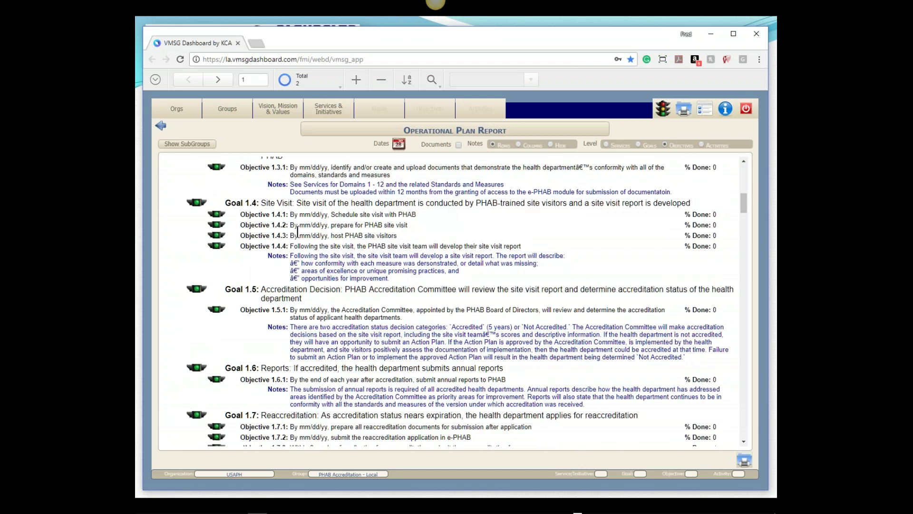
pyautogui.scroll(-9, 298, 232)
pyautogui.scroll(6, 298, 232)
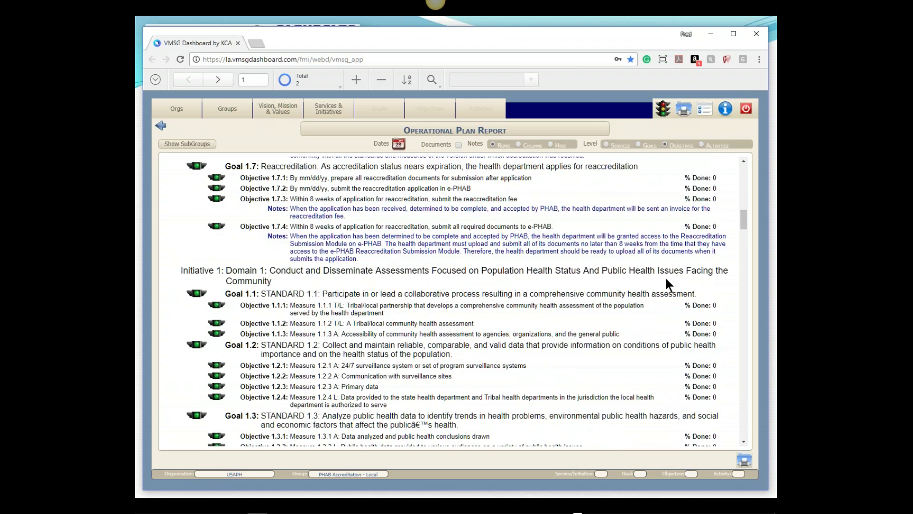
pyautogui.moveTo(746, 220); pyautogui.dragTo(745, 222)
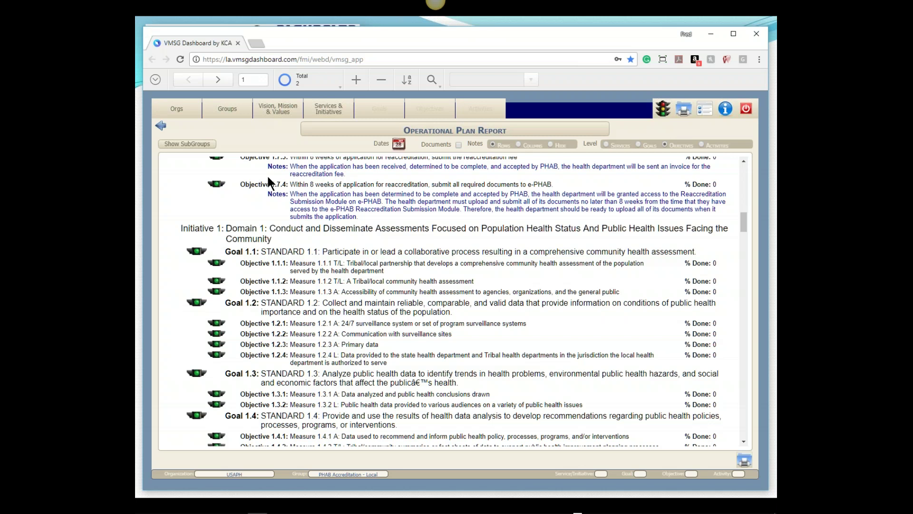
# Step: Browse the list of organizations down to the Florida health departments and the entries following them
pyautogui.click(184, 101)
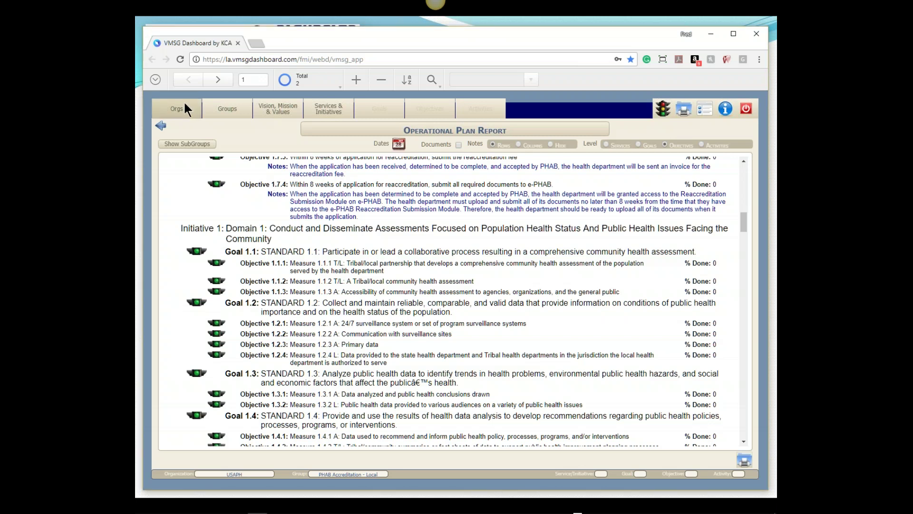
pyautogui.scroll(-10, 299, 198)
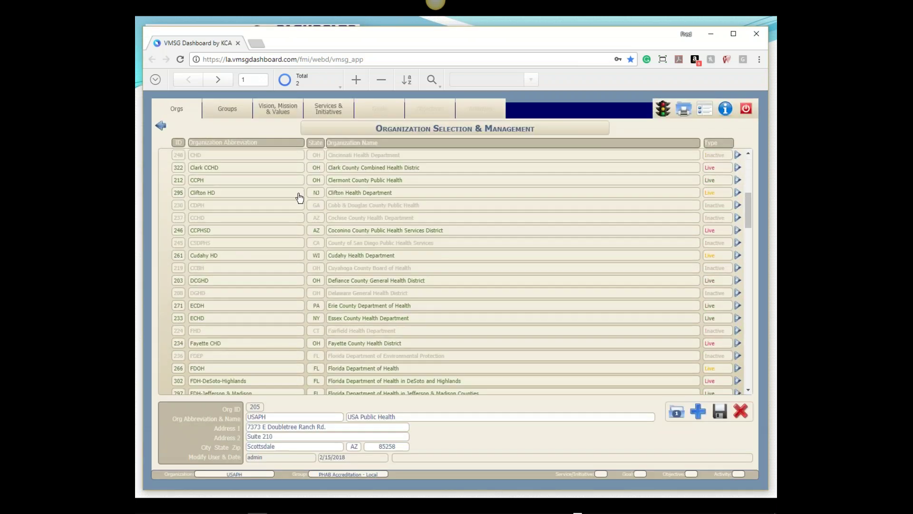
pyautogui.scroll(-4, 304, 198)
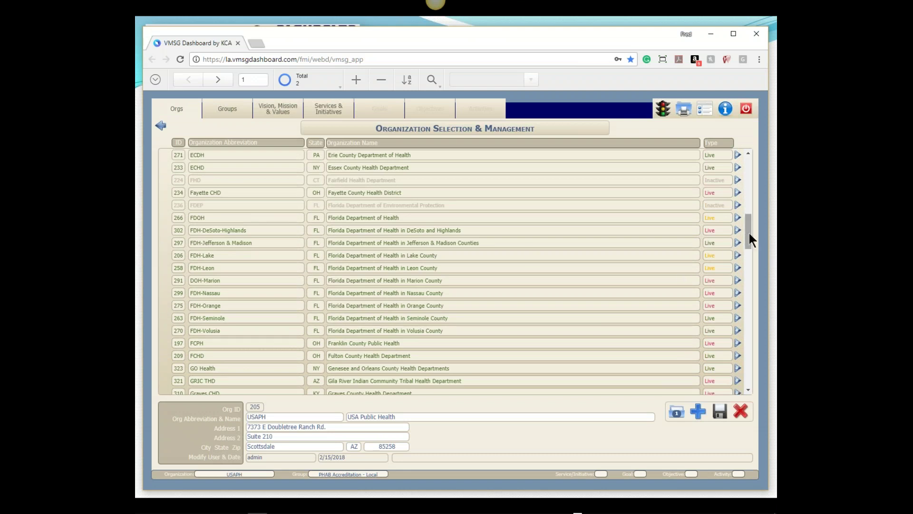
pyautogui.moveTo(749, 232); pyautogui.dragTo(751, 236)
pyautogui.scroll(-1, 750, 240)
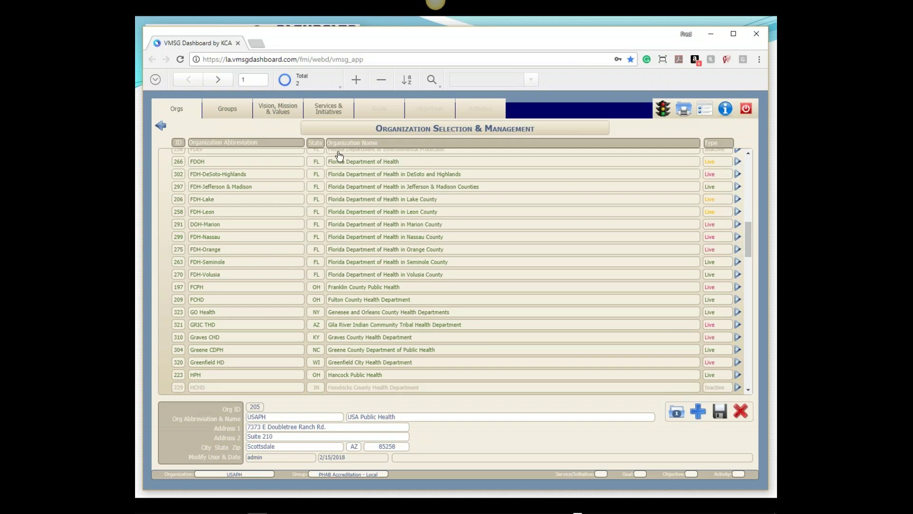
# Step: Select the PHAB Accreditation - State group and open the organization's email notification settings
pyautogui.click(227, 109)
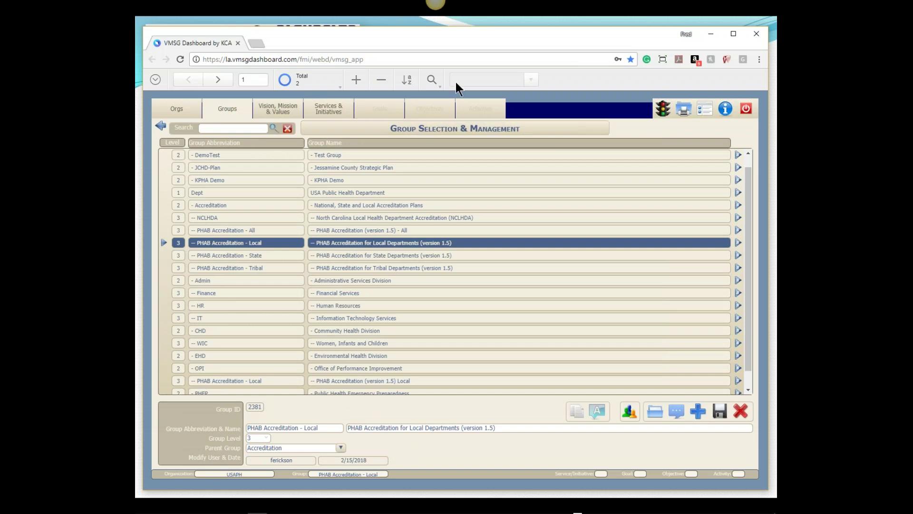
pyautogui.click(273, 258)
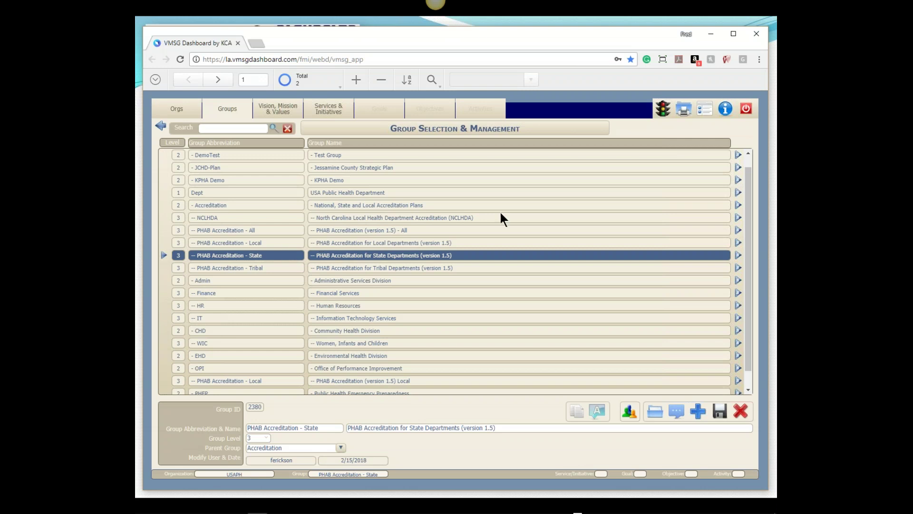
pyautogui.click(704, 111)
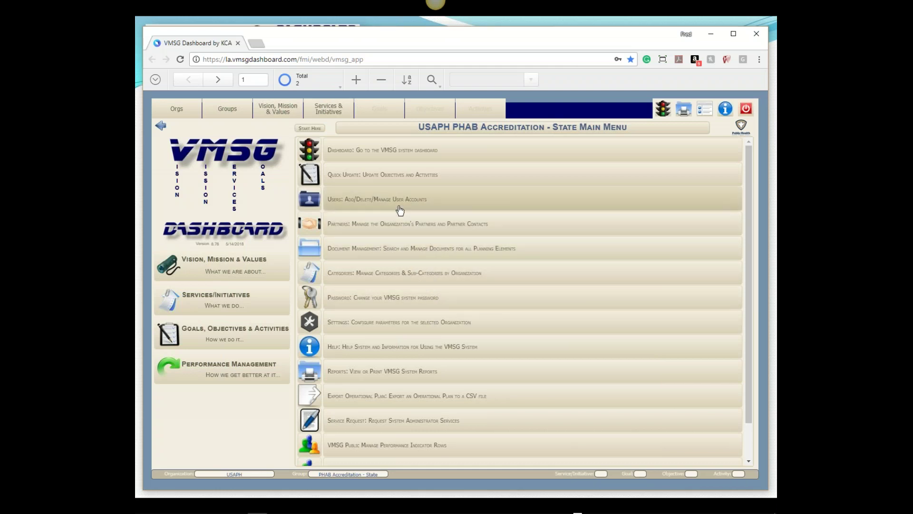
pyautogui.click(391, 329)
pyautogui.click(200, 143)
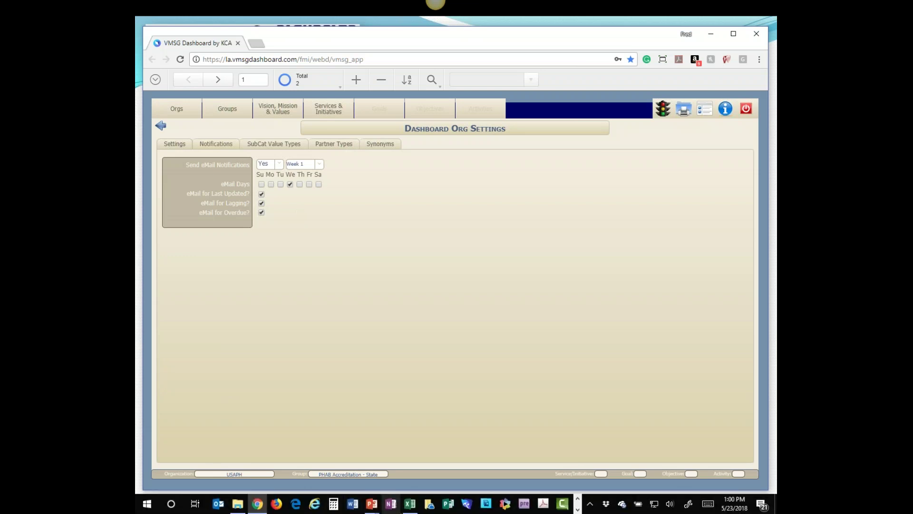
# Step: Switch to Excel, open the pinned KCA_VMSG_Quote_xxxxxx_072517 workbook, minimize the invoice log and extend the quote window to full screen height
pyautogui.click(410, 504)
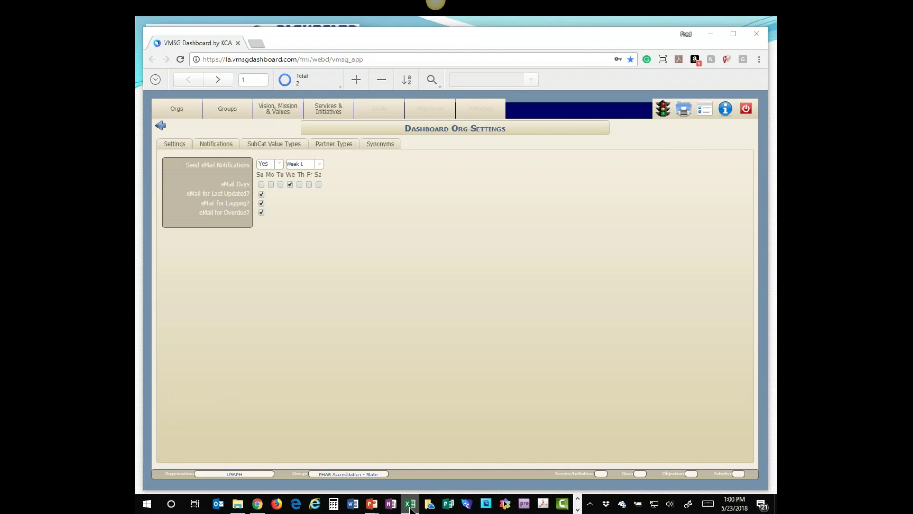
pyautogui.rightClick(410, 505)
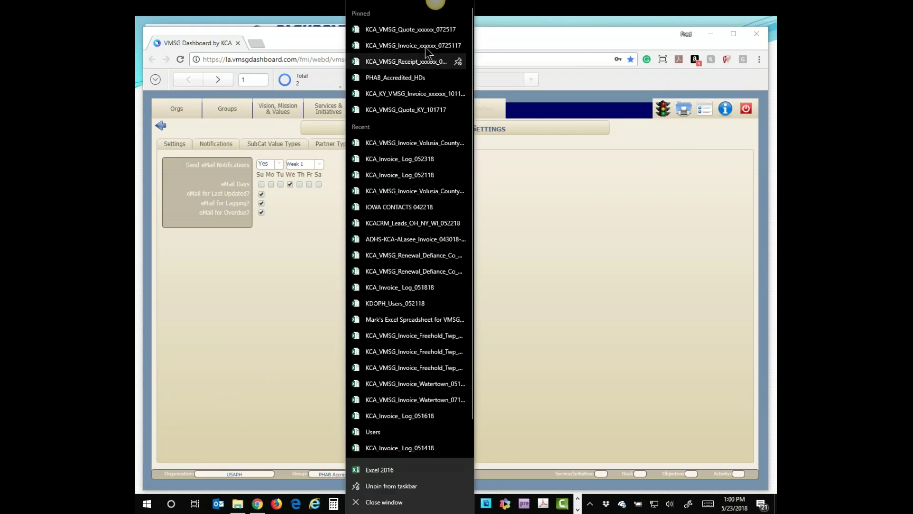
pyautogui.click(410, 30)
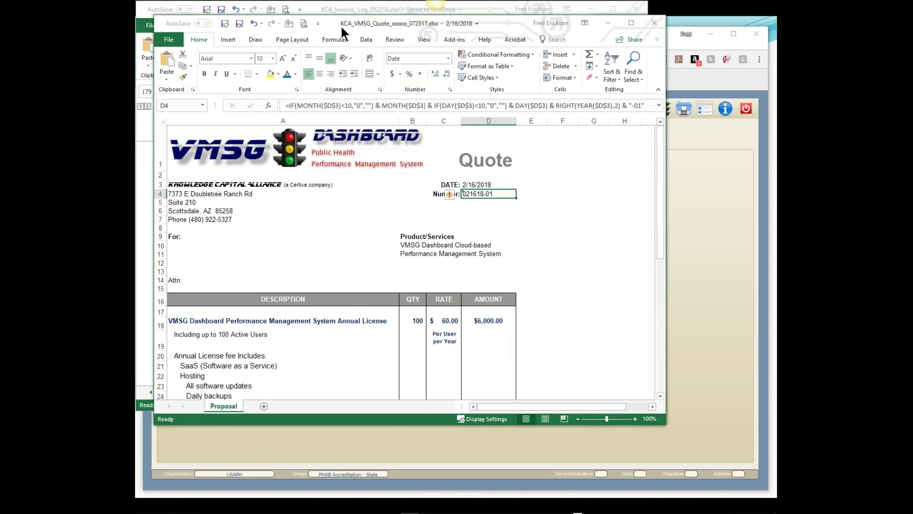
pyautogui.moveTo(340, 25); pyautogui.dragTo(391, 38)
pyautogui.click(590, 11)
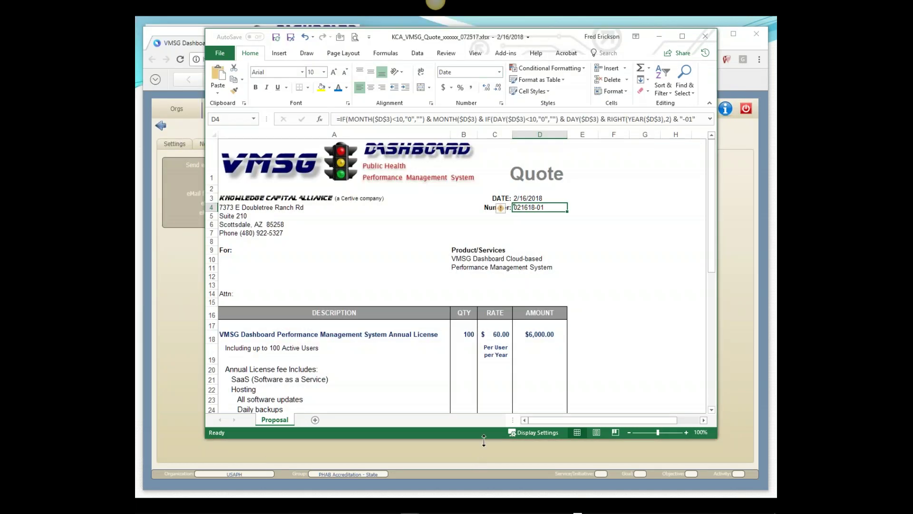
pyautogui.moveTo(481, 438); pyautogui.dragTo(482, 513)
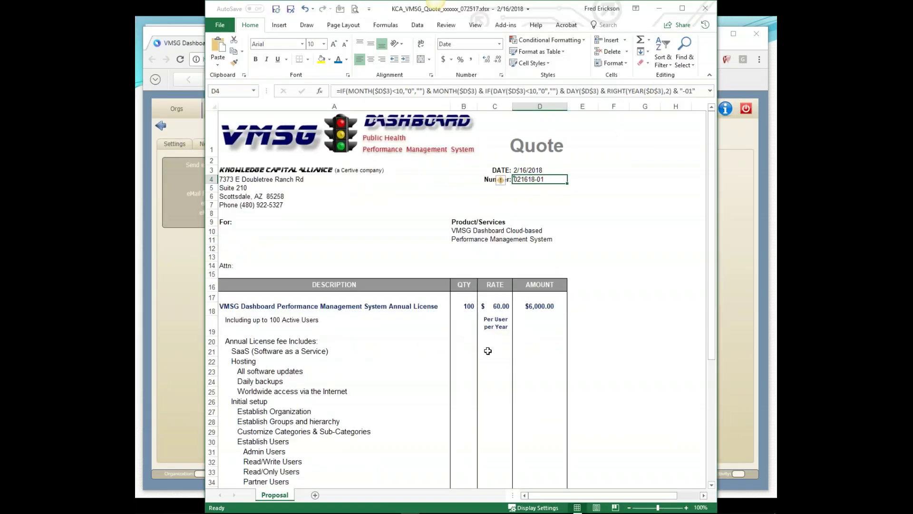
# Step: Set the annual license quantity in the quote to 10 users and check the amount
pyautogui.click(469, 306)
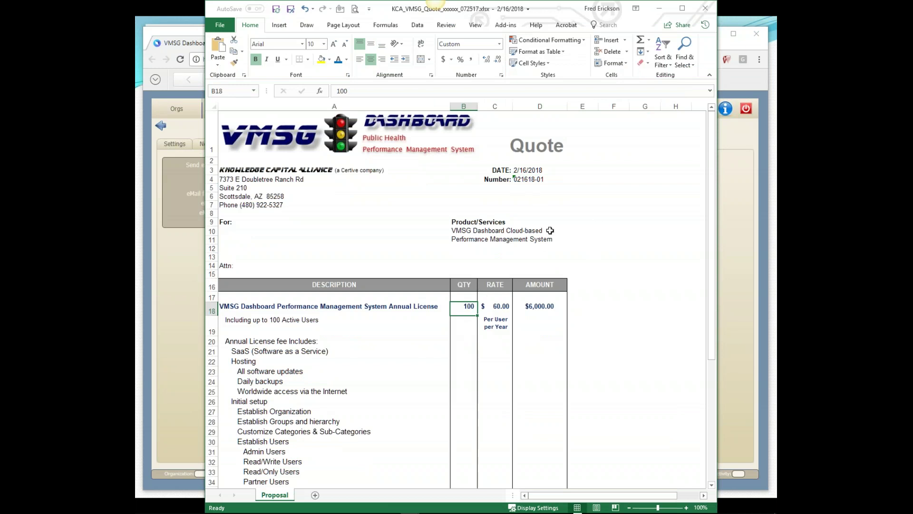
pyautogui.write('10')
pyautogui.press('Return')
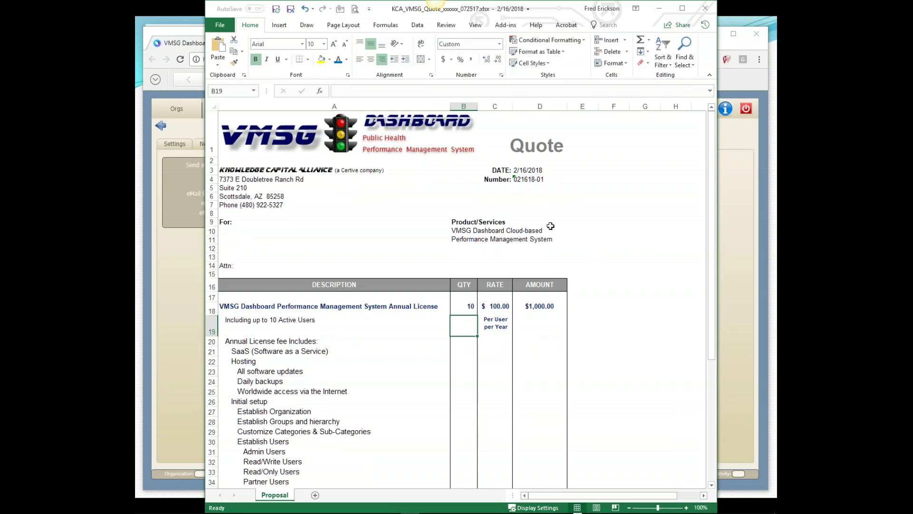
pyautogui.click(541, 310)
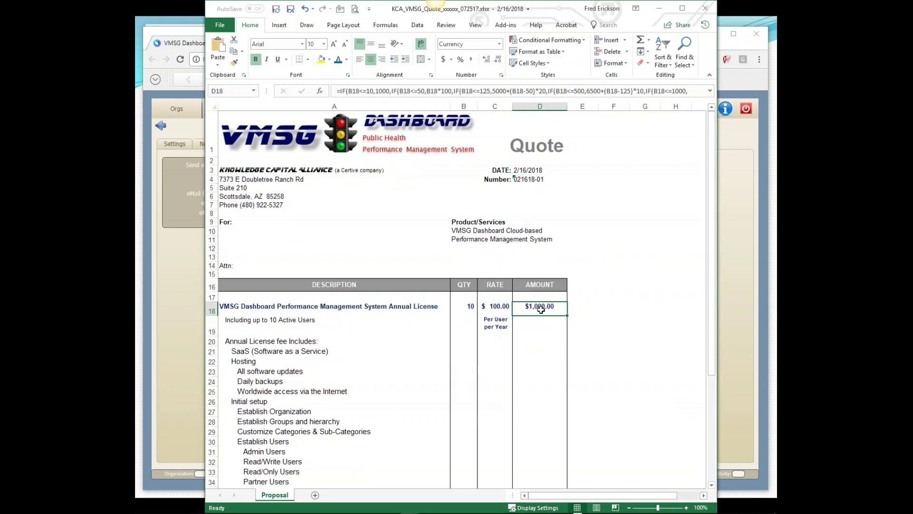
# Step: Set the annual license quantity in the quote to 50 users
pyautogui.click(468, 305)
pyautogui.write('50')
pyautogui.press('Return')
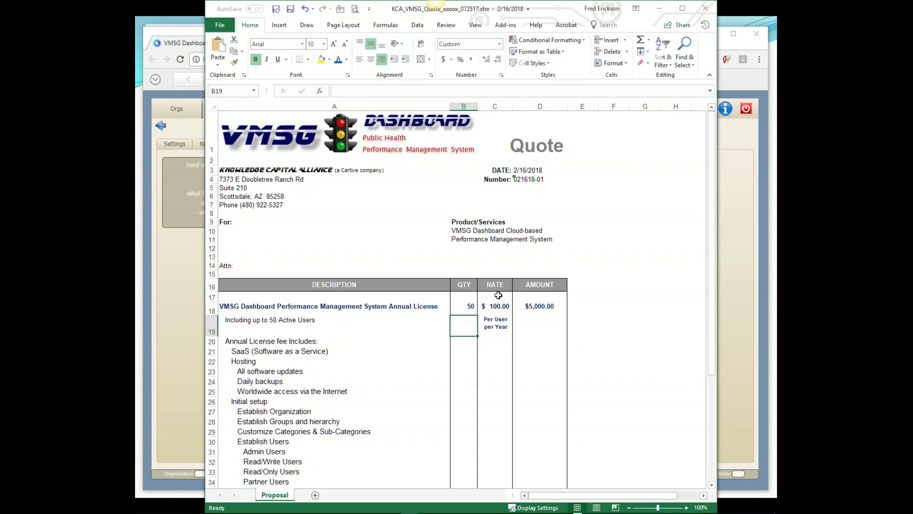
# Step: Set the annual license quantity in the quote to 51 users and check the amount
pyautogui.press('Up')
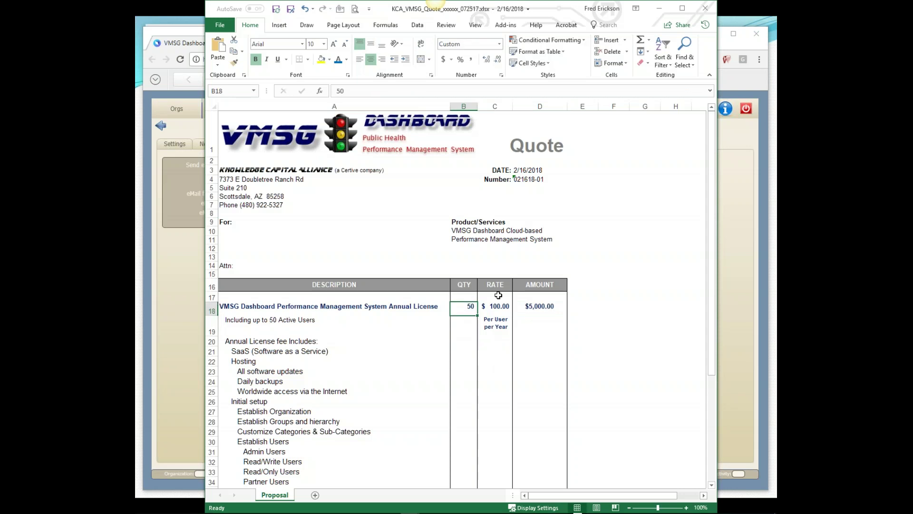
pyautogui.write('51')
pyautogui.press('Return')
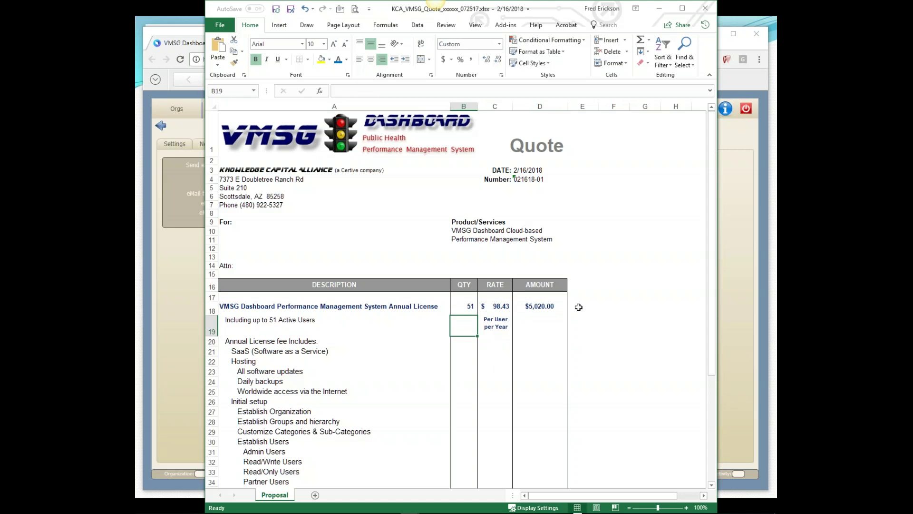
pyautogui.click(545, 307)
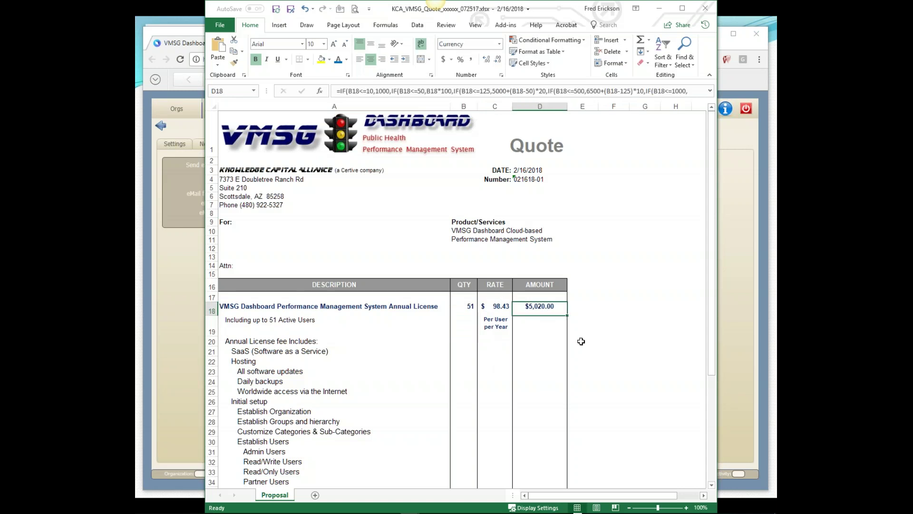
# Step: Set the annual license quantity in the quote to 100 users
pyautogui.click(470, 308)
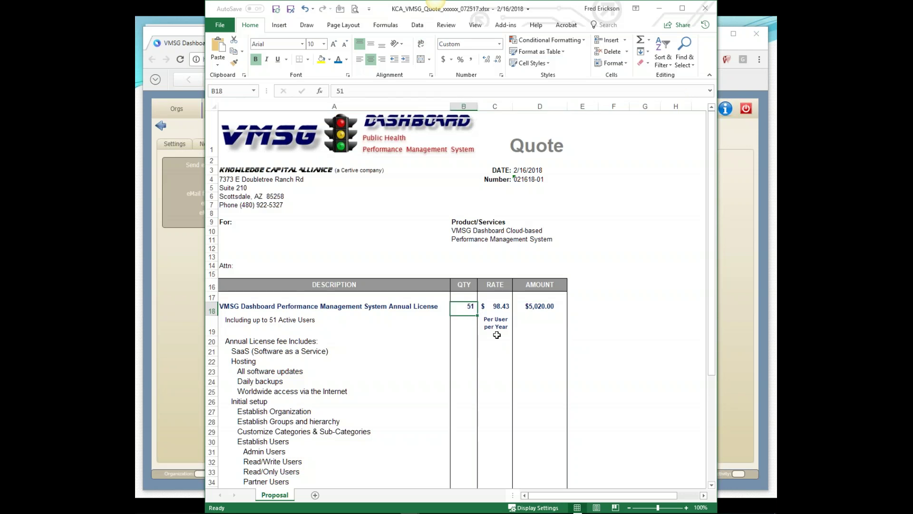
pyautogui.write('100')
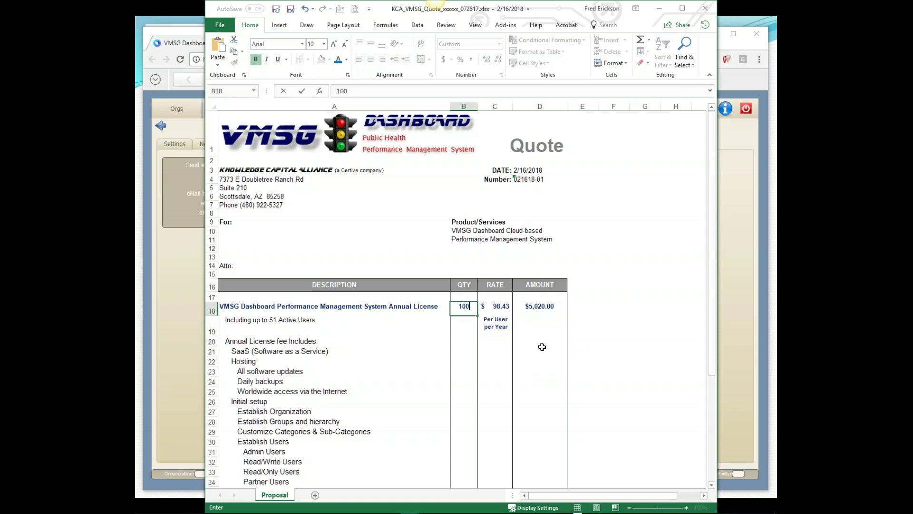
pyautogui.press('Return')
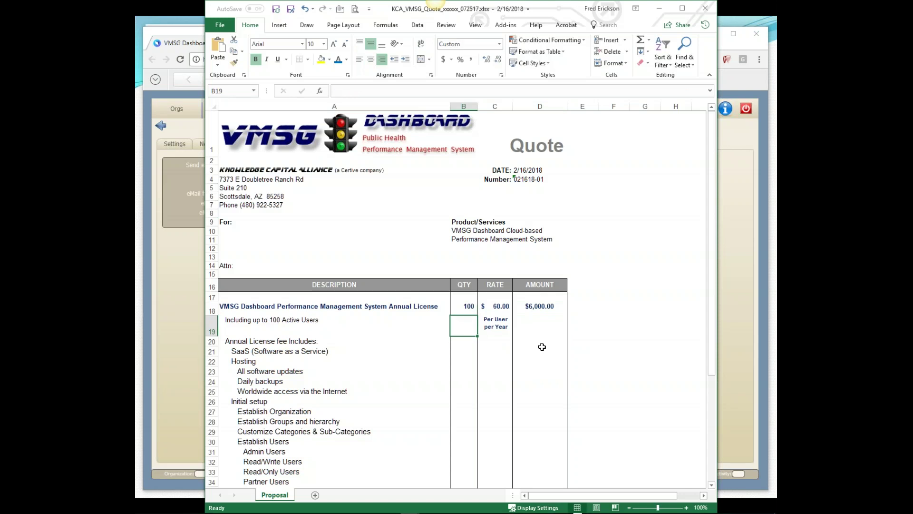